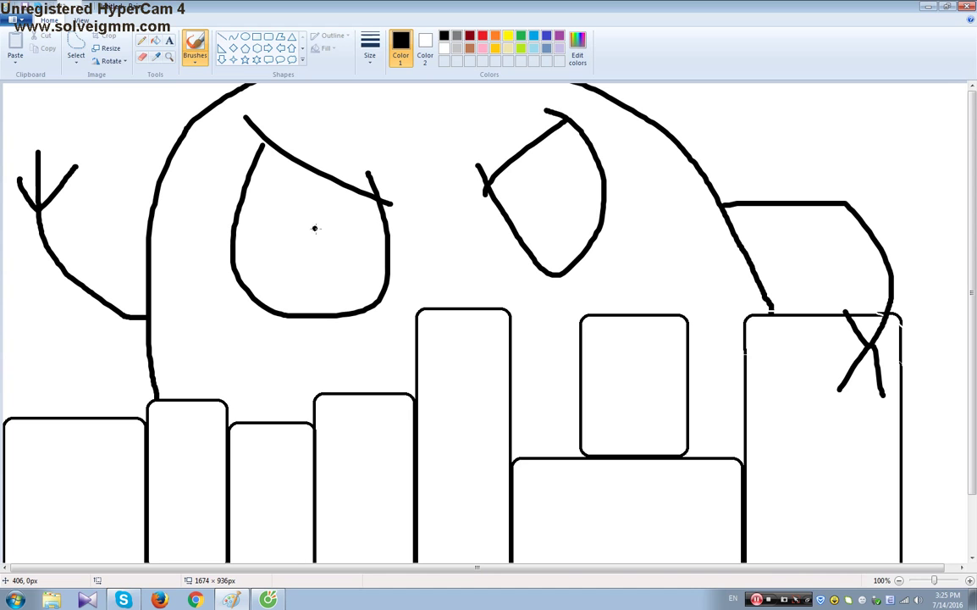
# Draw a curved black iris line and a small solid pupil inside each of the monster's eyes
pyautogui.moveTo(294, 311); pyautogui.dragTo(399, 247)
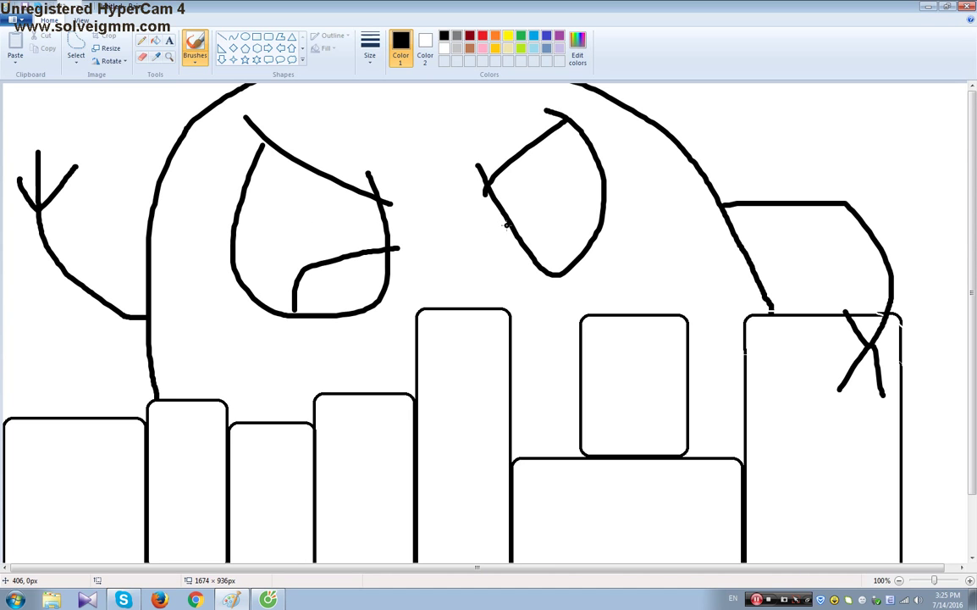
pyautogui.moveTo(507, 225); pyautogui.dragTo(600, 218)
pyautogui.moveTo(540, 258); pyautogui.dragTo(559, 273)
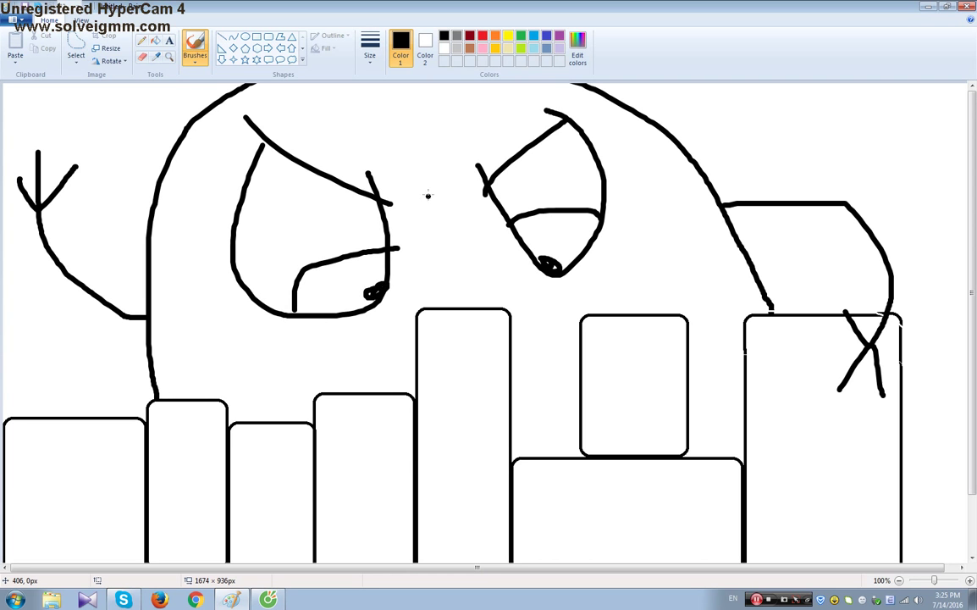
# Draw a nose between the eyes and a wide, pointed mouth outline extending from both sides of the tall middle building
pyautogui.moveTo(431, 184)
pyautogui.mouseDown()
pyautogui.moveTo(438, 274)
pyautogui.moveTo(414, 297)
pyautogui.moveTo(496, 279)
pyautogui.mouseUp()
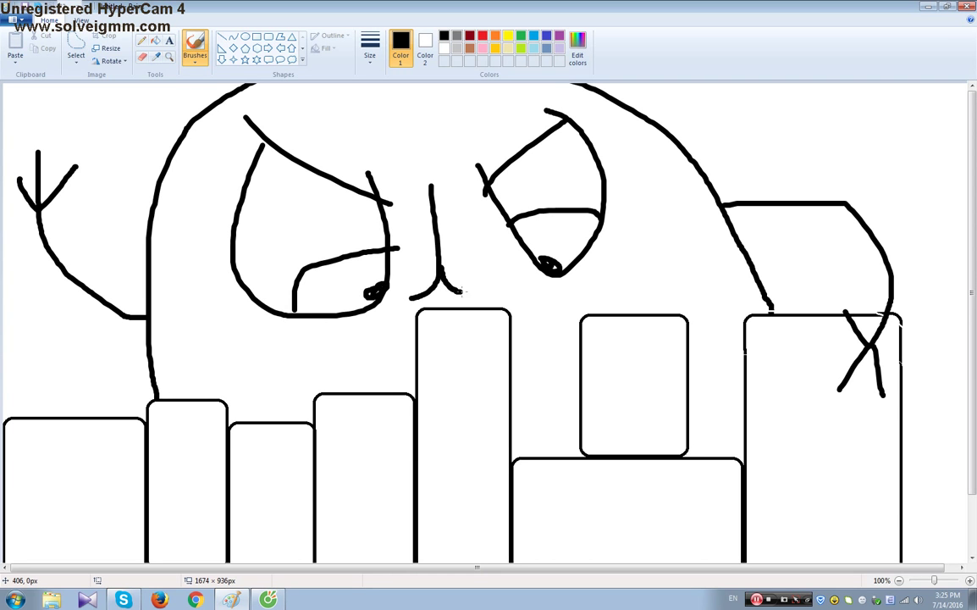
pyautogui.moveTo(411, 298)
pyautogui.mouseDown()
pyautogui.moveTo(322, 334)
pyautogui.moveTo(421, 347)
pyautogui.mouseUp()
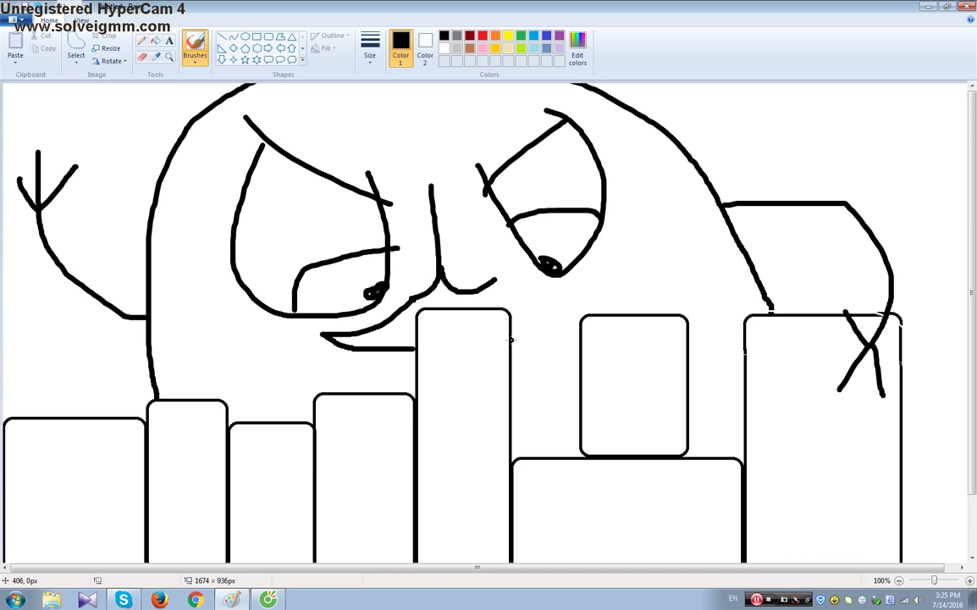
pyautogui.moveTo(511, 340)
pyautogui.mouseDown()
pyautogui.moveTo(564, 302)
pyautogui.moveTo(490, 288)
pyautogui.mouseUp()
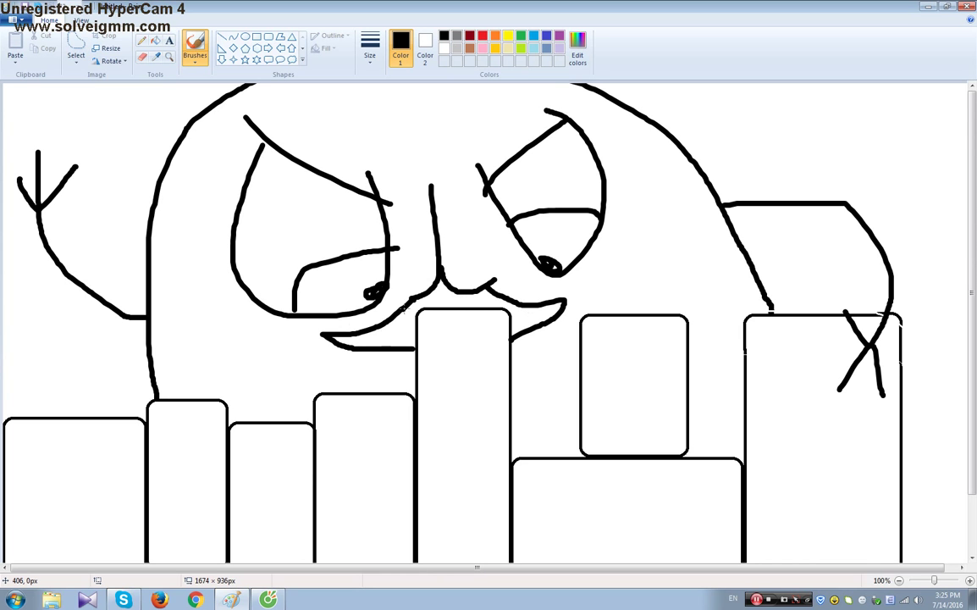
# Draw wavy black tooth lines along the upper and lower edges of the mouth
pyautogui.moveTo(409, 299); pyautogui.dragTo(496, 292)
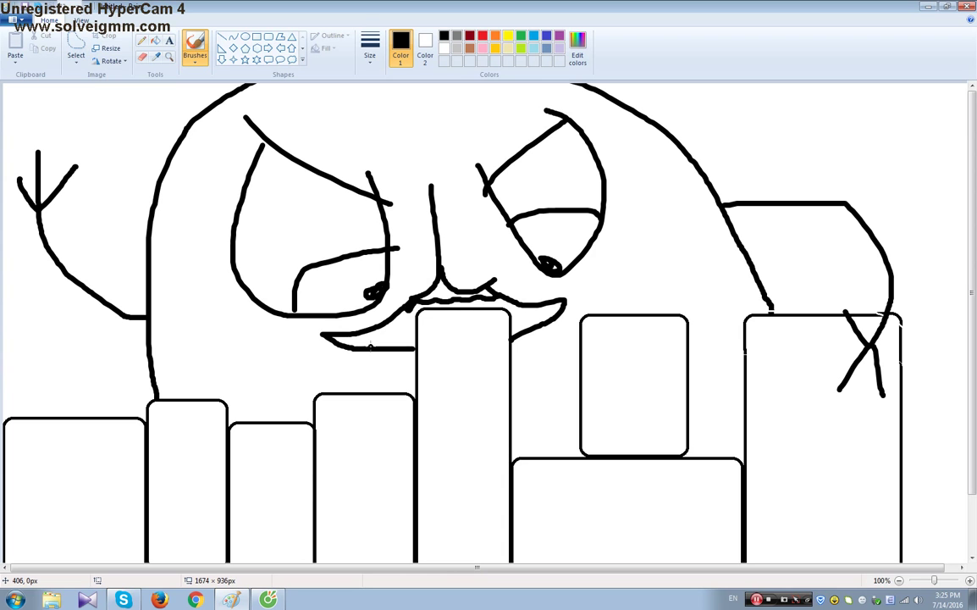
pyautogui.moveTo(371, 347); pyautogui.dragTo(413, 337)
pyautogui.moveTo(509, 329); pyautogui.dragTo(527, 325)
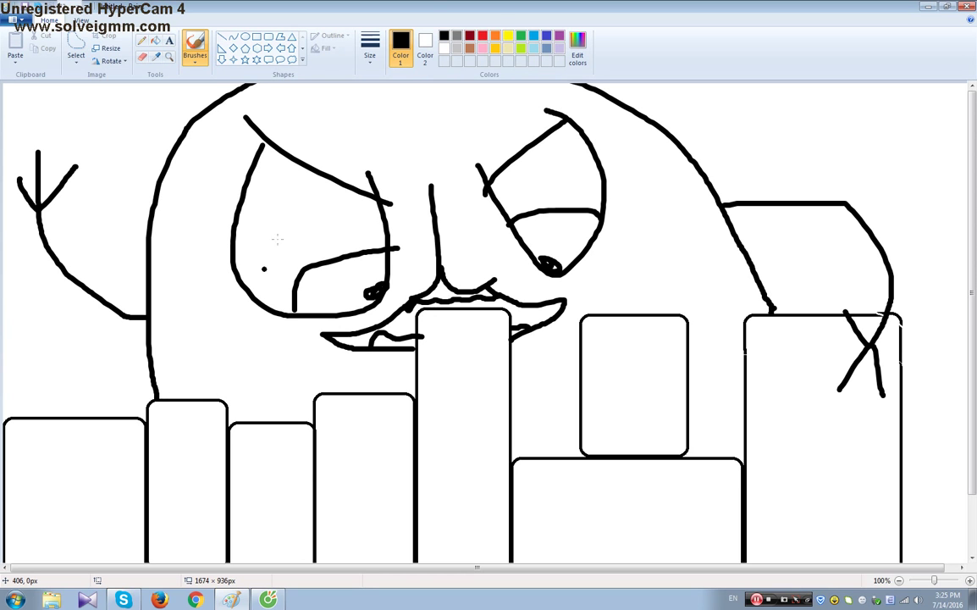
# Try to fill the monster's body with gold, and undo that fill
pyautogui.click(482, 35)
pyautogui.click(185, 49)
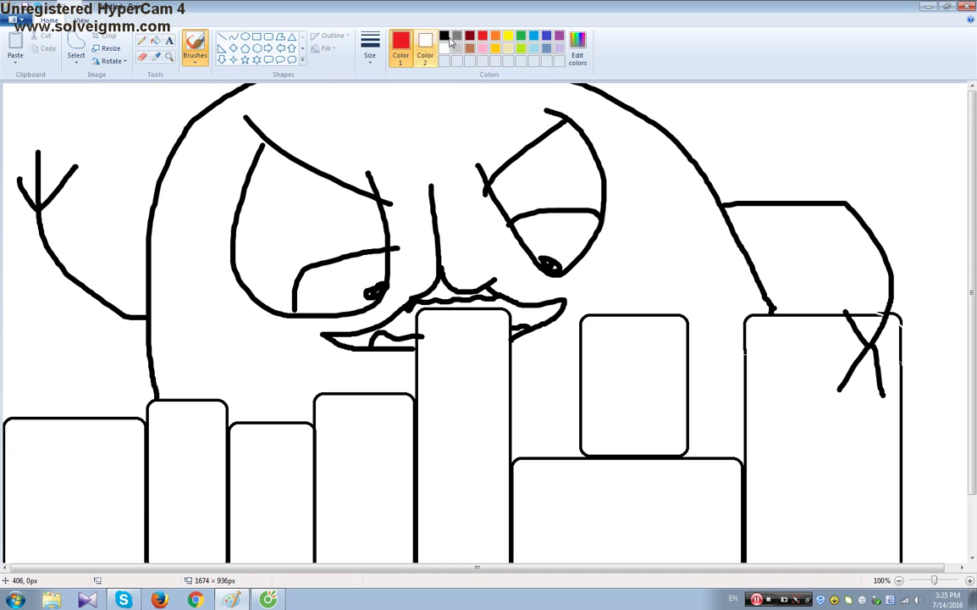
pyautogui.click(494, 47)
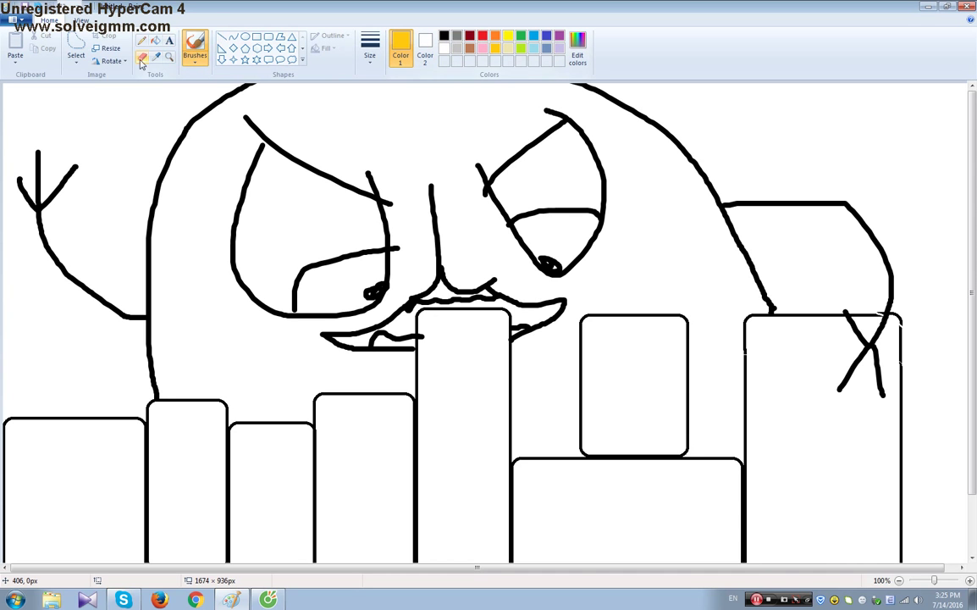
pyautogui.click(155, 40)
pyautogui.click(436, 120)
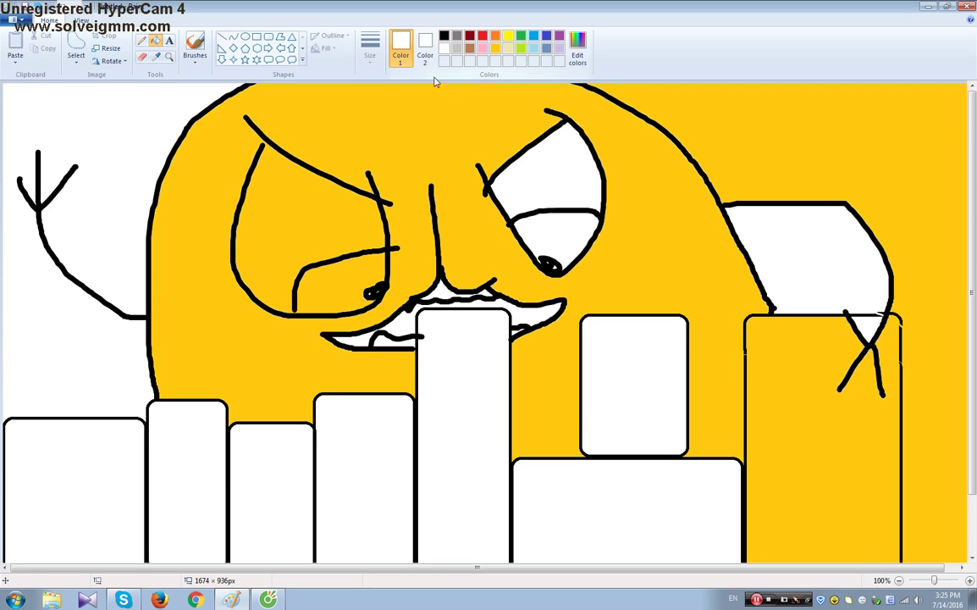
pyautogui.hotkey('ctrl', 'z')
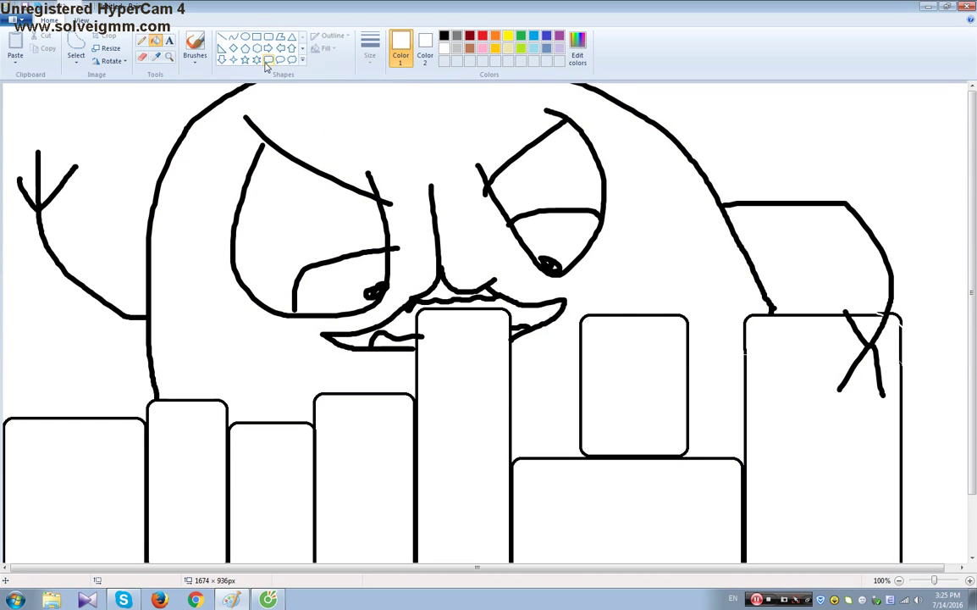
# Close the gaps in the outlines of the left eye and the rightmost building with black brush strokes
pyautogui.click(194, 46)
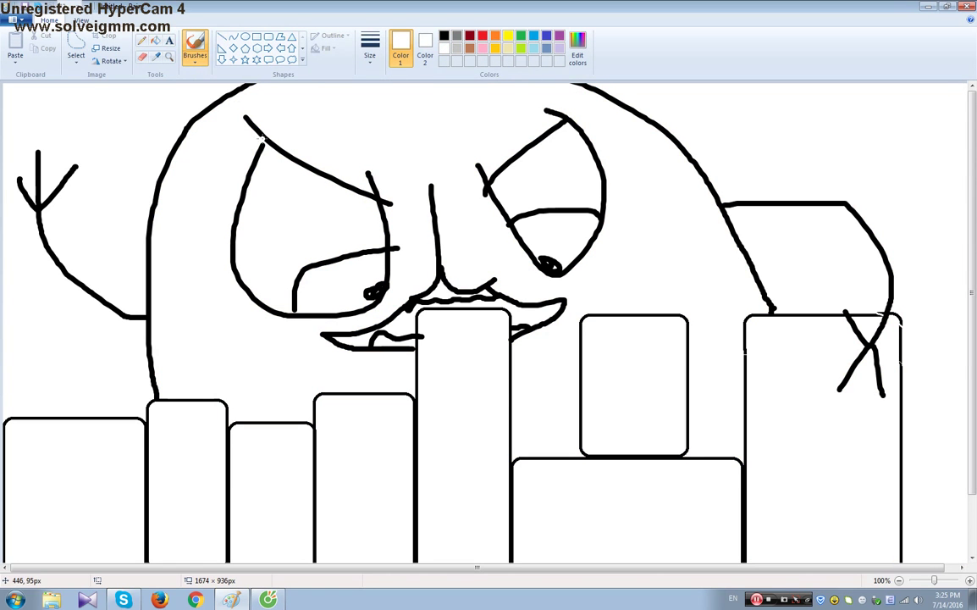
pyautogui.click(444, 35)
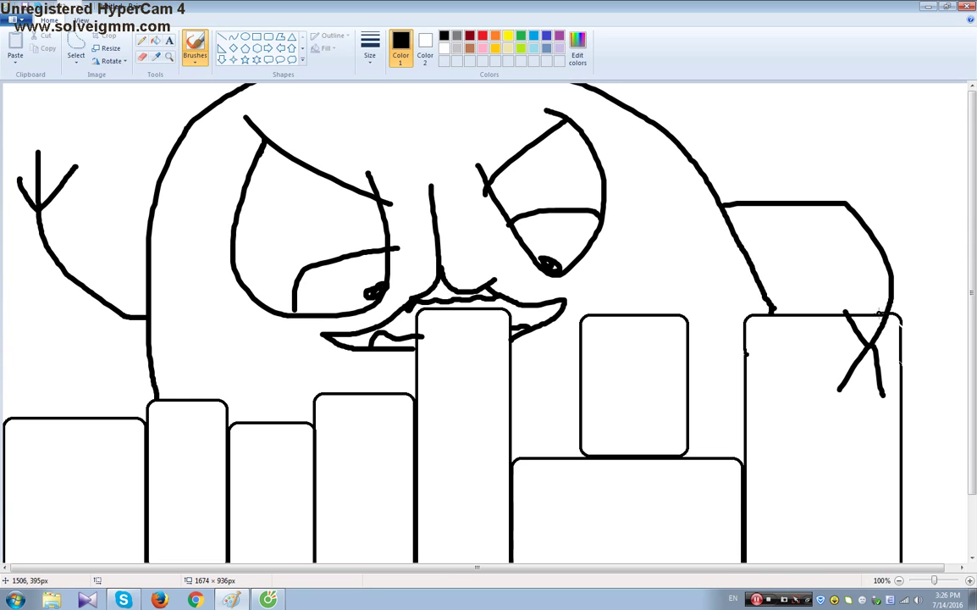
pyautogui.moveTo(903, 321); pyautogui.dragTo(900, 361)
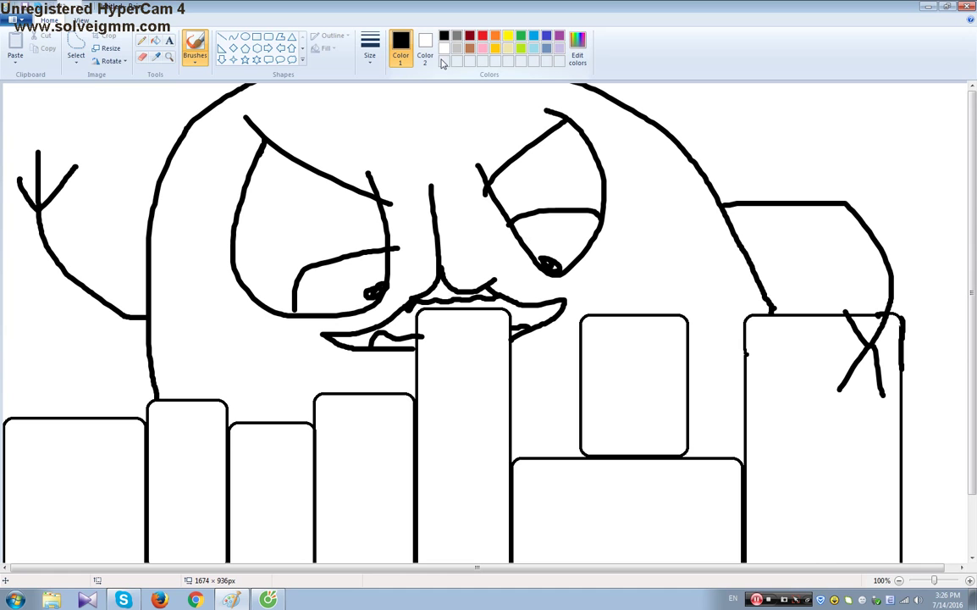
# Fill the inside of the mouth, including its separate left corner, with red
pyautogui.click(495, 36)
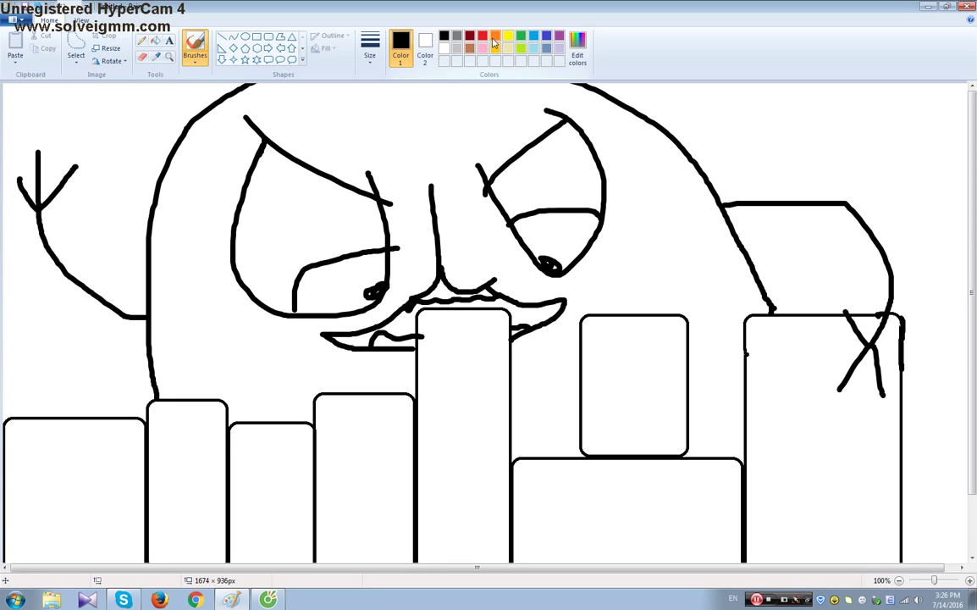
pyautogui.click(155, 40)
pyautogui.click(407, 320)
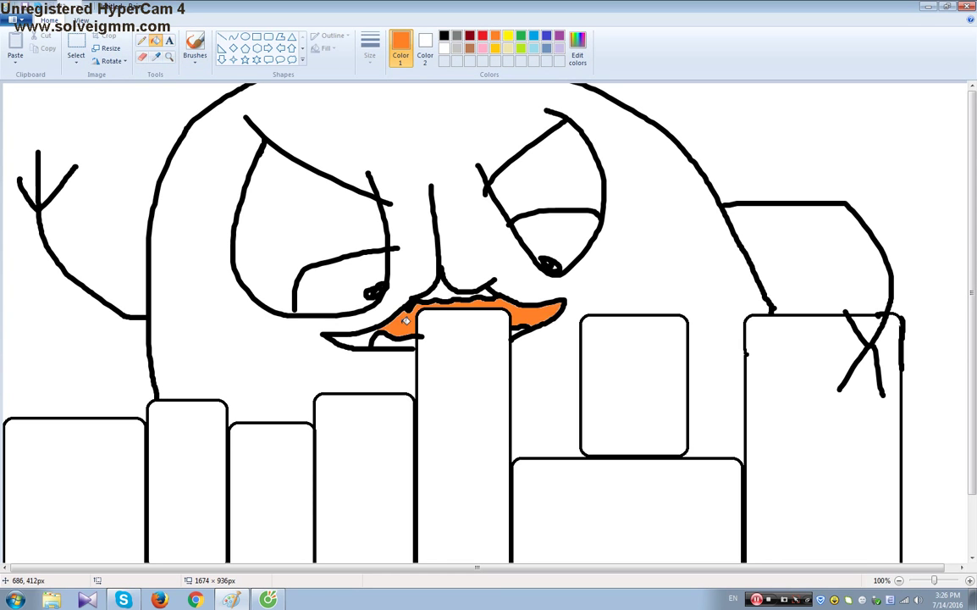
pyautogui.click(482, 35)
pyautogui.click(412, 314)
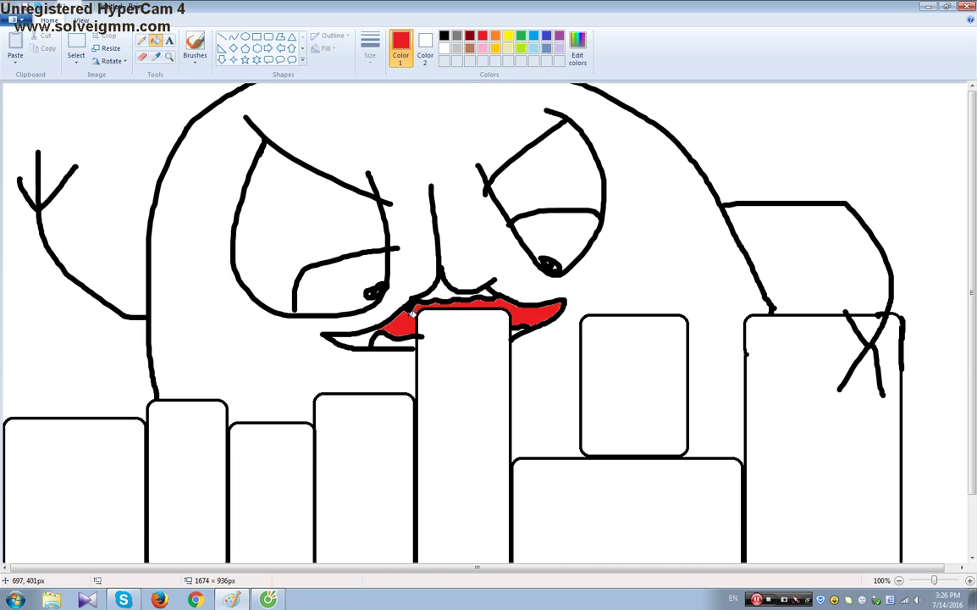
pyautogui.click(360, 336)
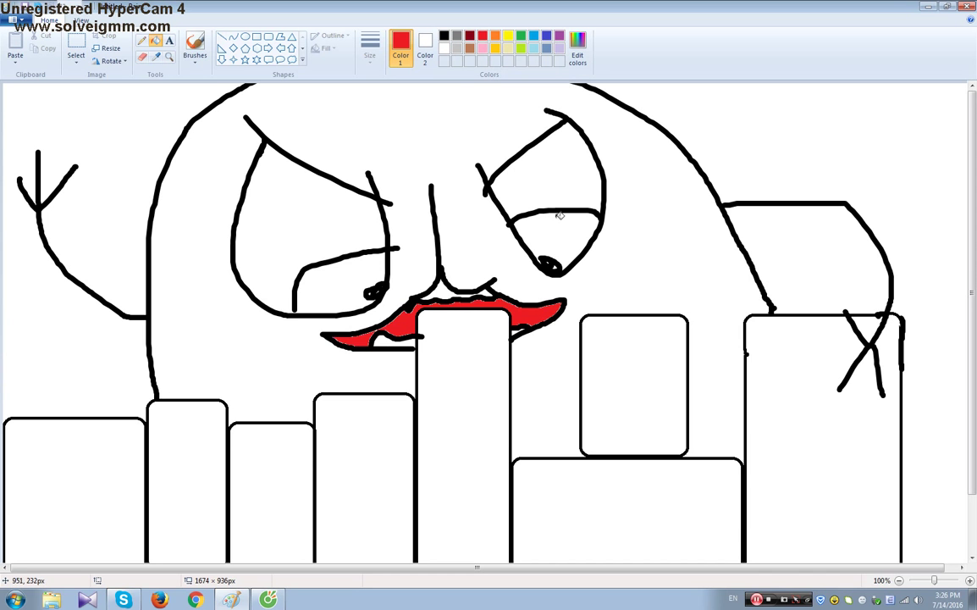
# Divide the lower and upper teeth with short, thin black straight lines
pyautogui.click(221, 36)
pyautogui.moveTo(394, 349); pyautogui.dragTo(394, 335)
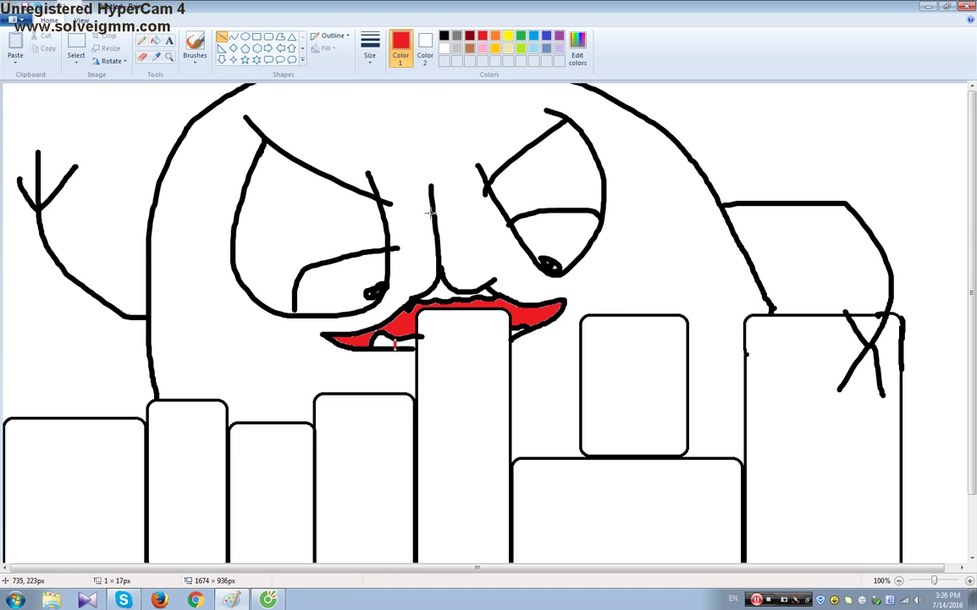
pyautogui.click(444, 36)
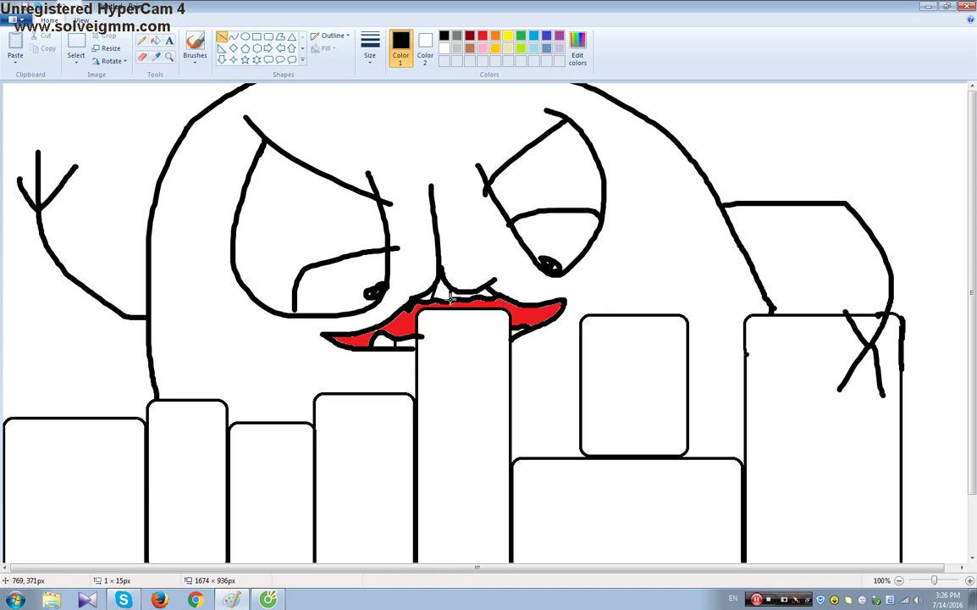
pyautogui.moveTo(444, 288); pyautogui.dragTo(478, 291)
# Fill the right eye's iris and the left eye with lime green
pyautogui.click(520, 49)
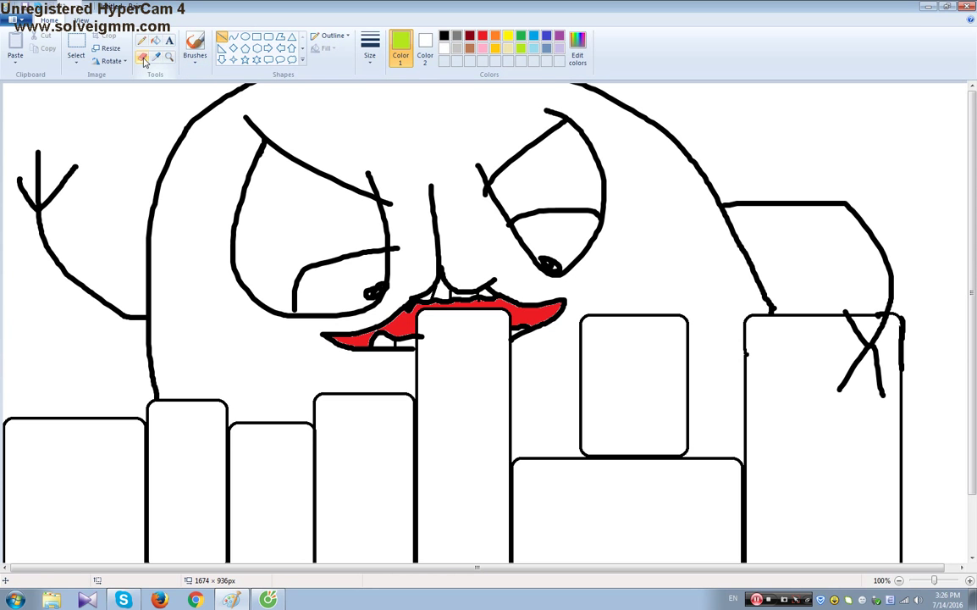
pyautogui.click(157, 42)
pyautogui.click(542, 227)
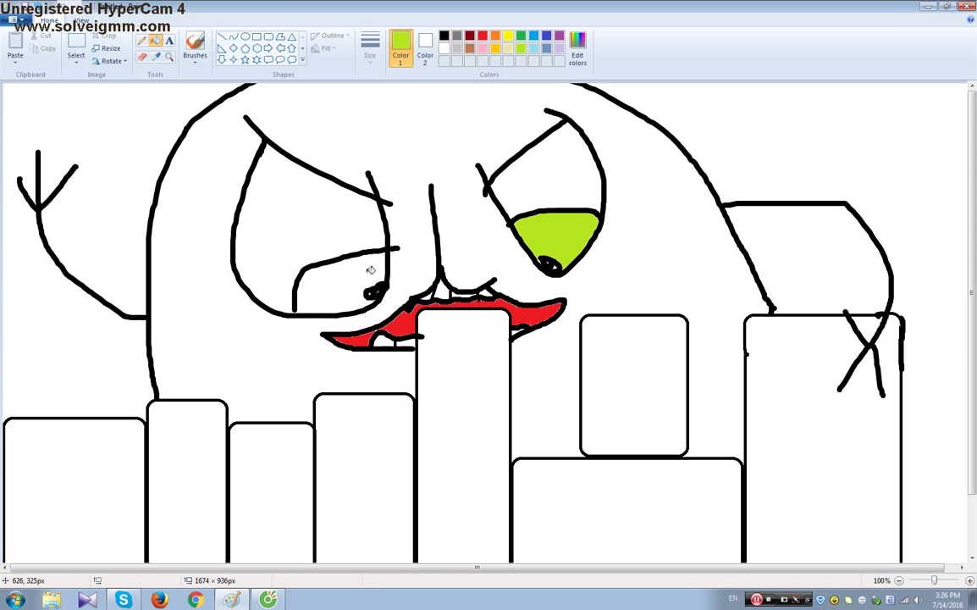
pyautogui.click(334, 243)
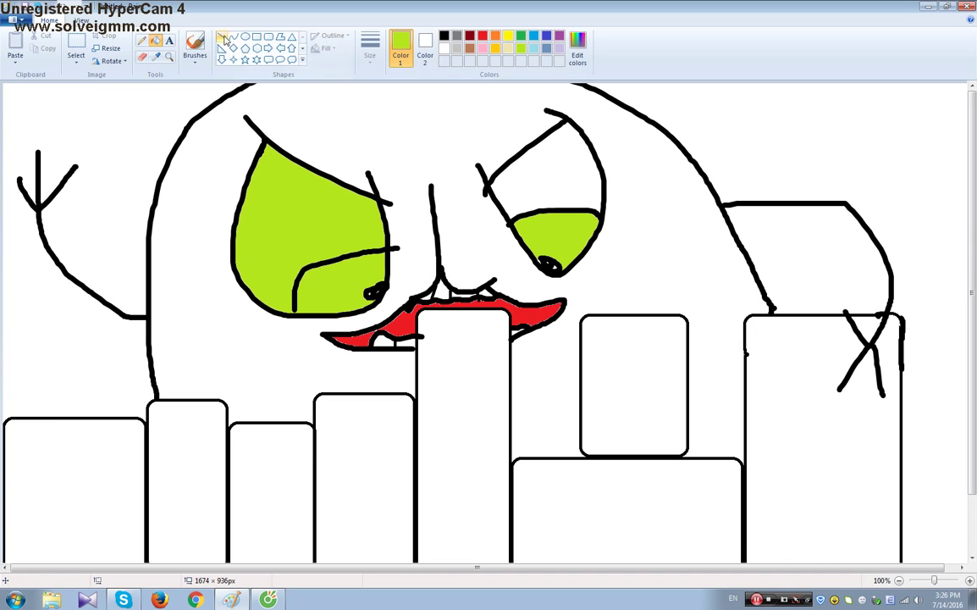
# Close the gap at the lower end of the left iris outline in black and fill the surrounding eyeball with white
pyautogui.click(197, 44)
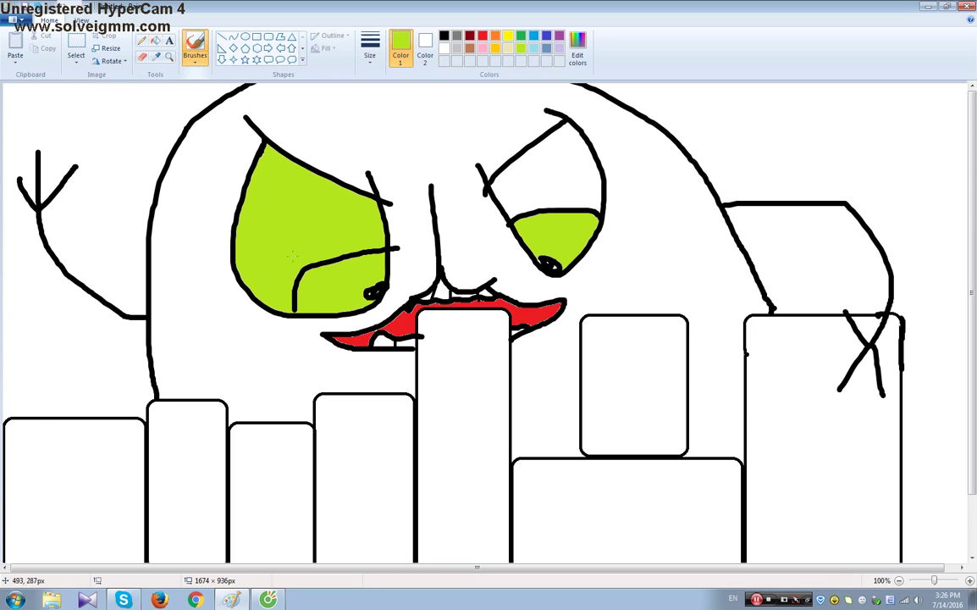
pyautogui.click(444, 35)
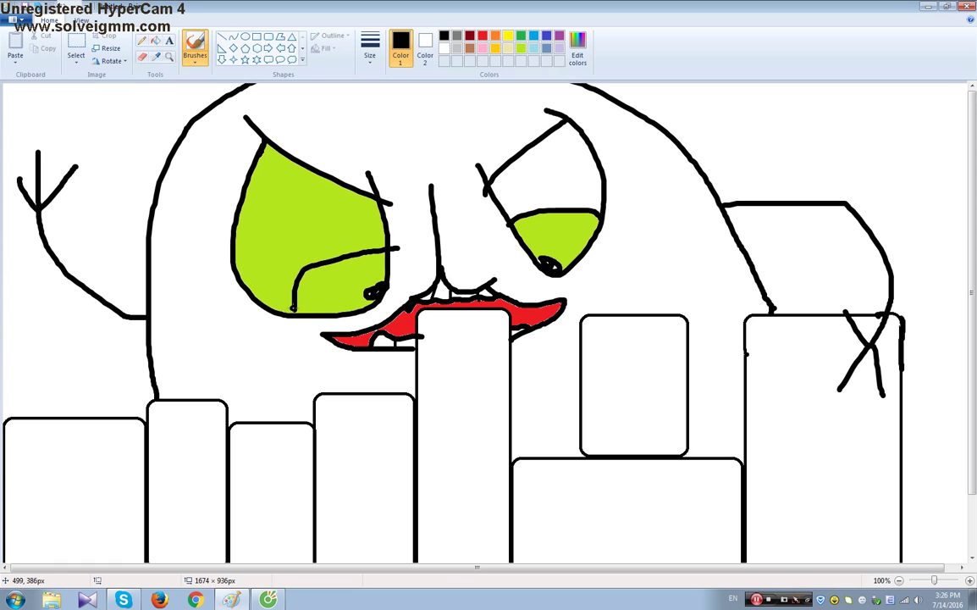
pyautogui.click(444, 49)
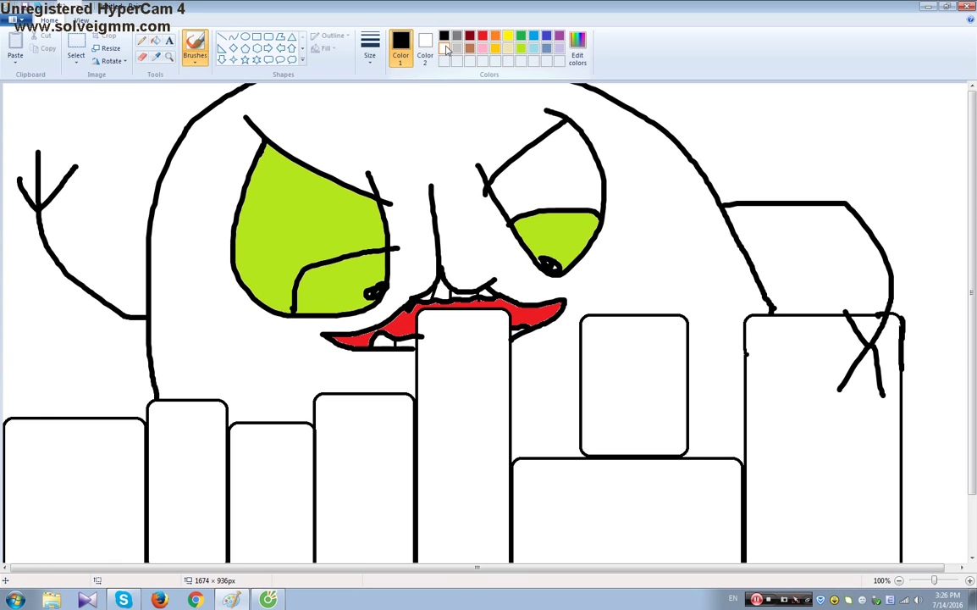
pyautogui.click(155, 40)
pyautogui.click(323, 209)
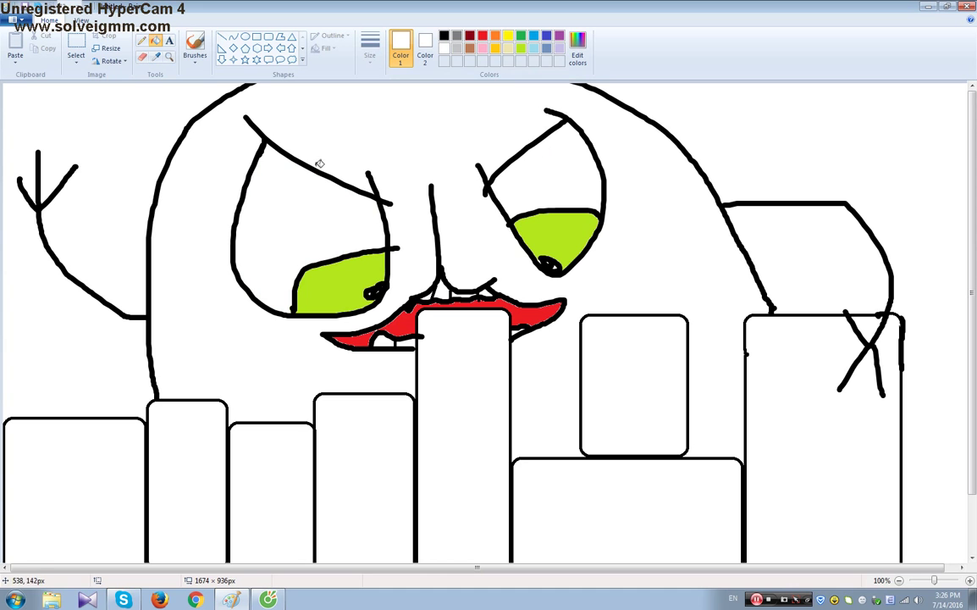
# Fill the monster's head and body with brown
pyautogui.click(470, 48)
pyautogui.click(404, 120)
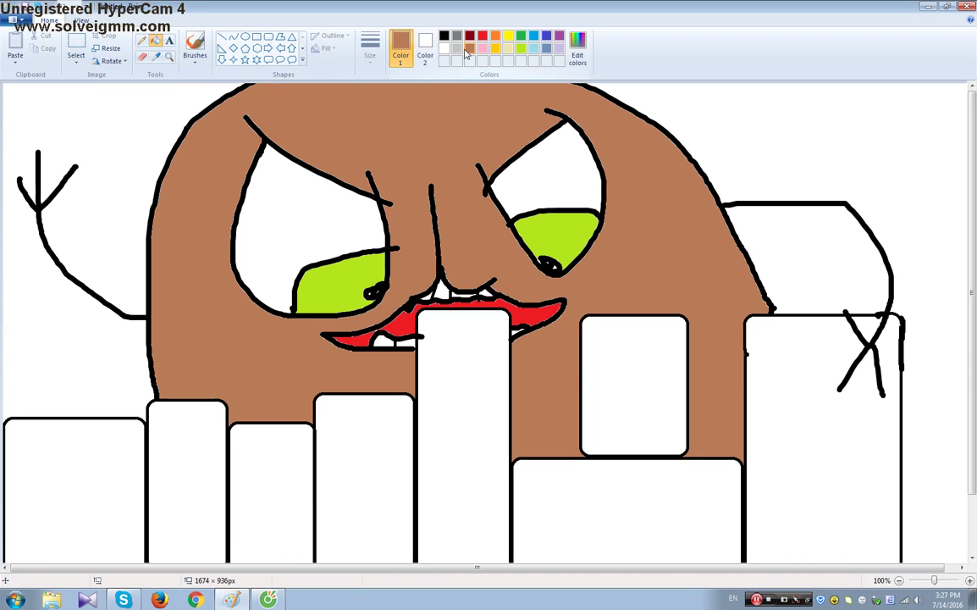
# Set the secondary color to black and brush two brown lines across the white of each eye
pyautogui.click(195, 46)
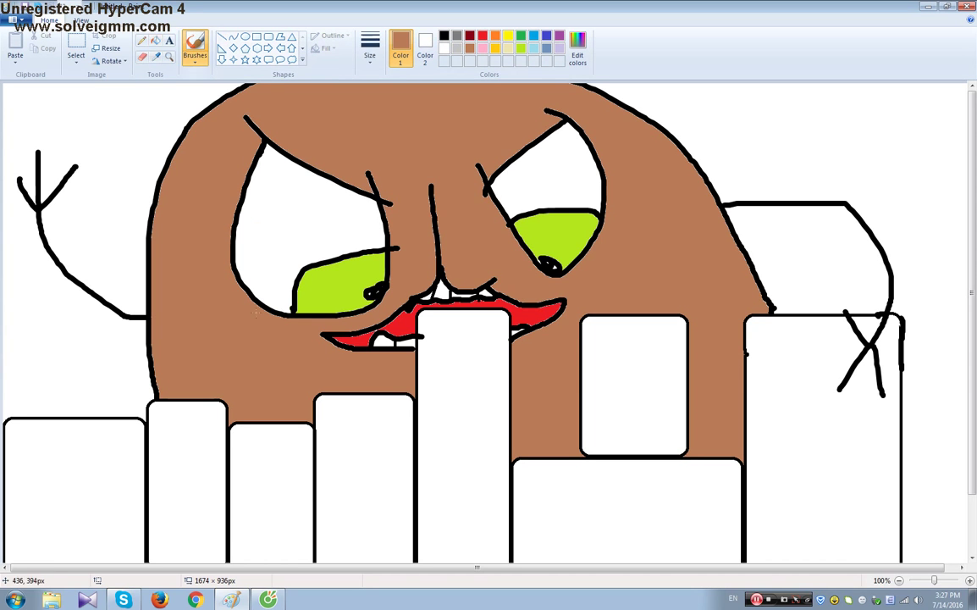
pyautogui.click(425, 47)
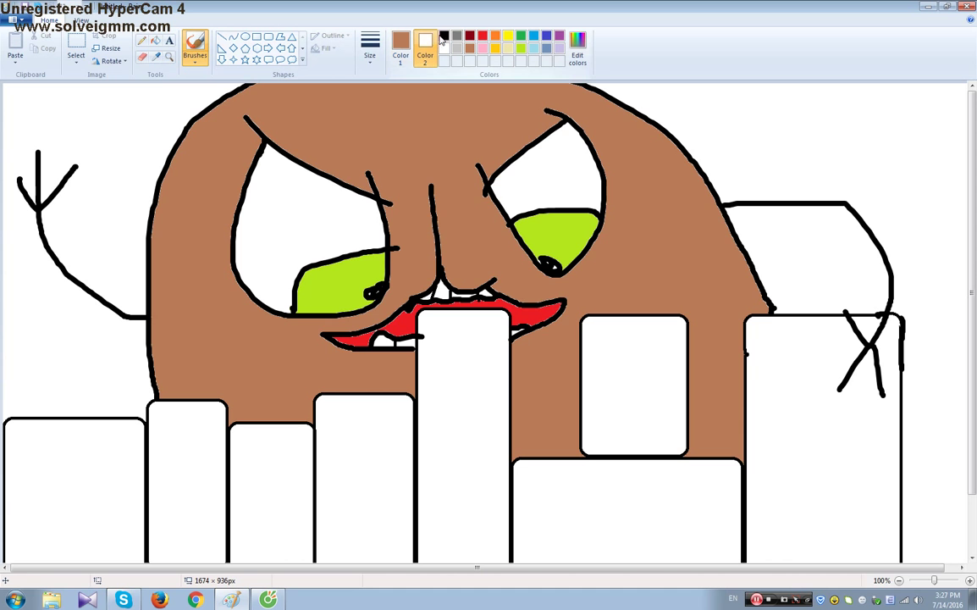
pyautogui.click(443, 36)
pyautogui.moveTo(235, 259)
pyautogui.mouseDown()
pyautogui.moveTo(245, 235)
pyautogui.moveTo(331, 184)
pyautogui.mouseUp()
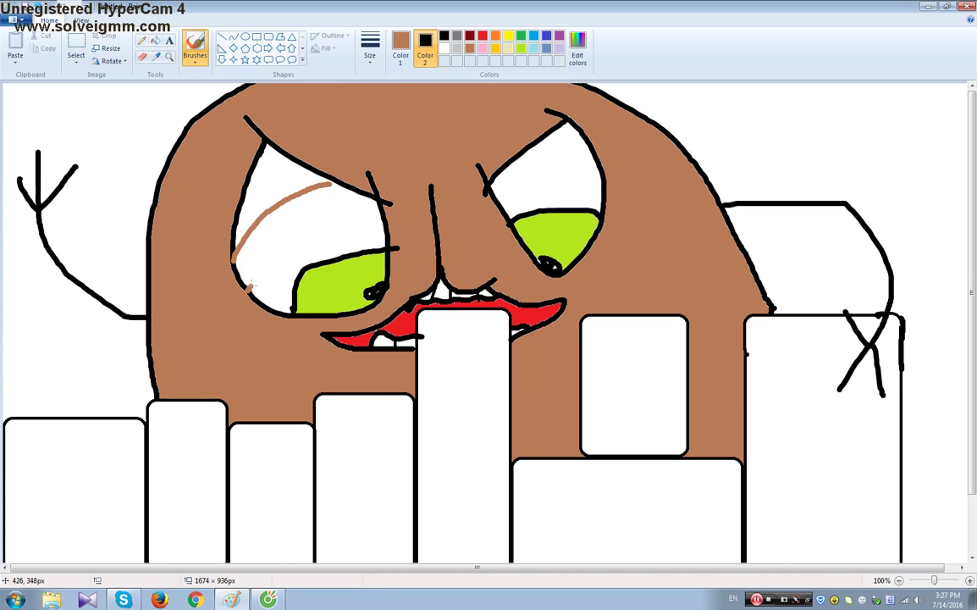
pyautogui.moveTo(252, 286); pyautogui.dragTo(364, 193)
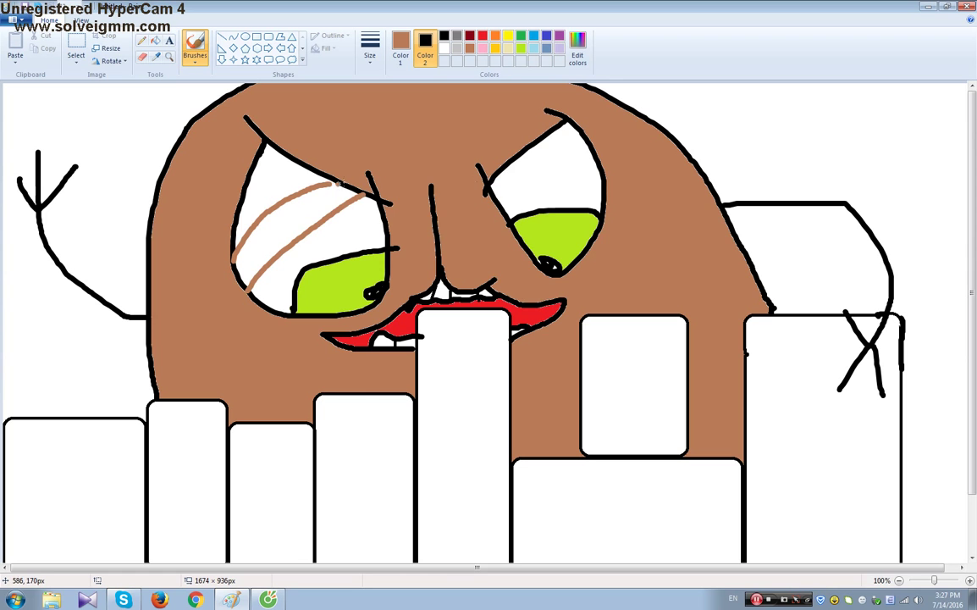
pyautogui.moveTo(499, 173); pyautogui.dragTo(600, 176)
pyautogui.moveTo(523, 153); pyautogui.dragTo(591, 152)
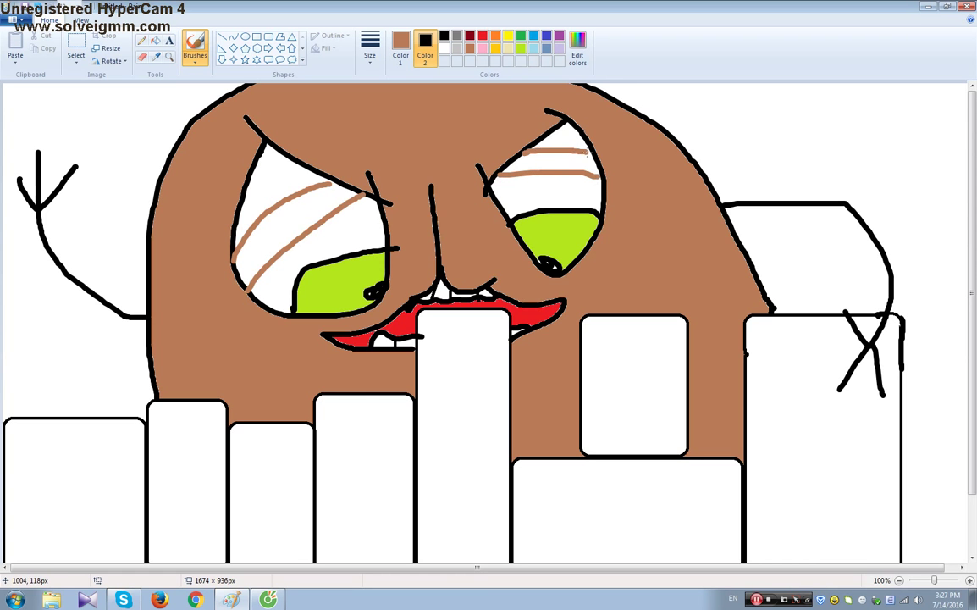
# Extend the left eye's upper brown line to the eyelid outline and fill the section above it with brown
pyautogui.click(533, 49)
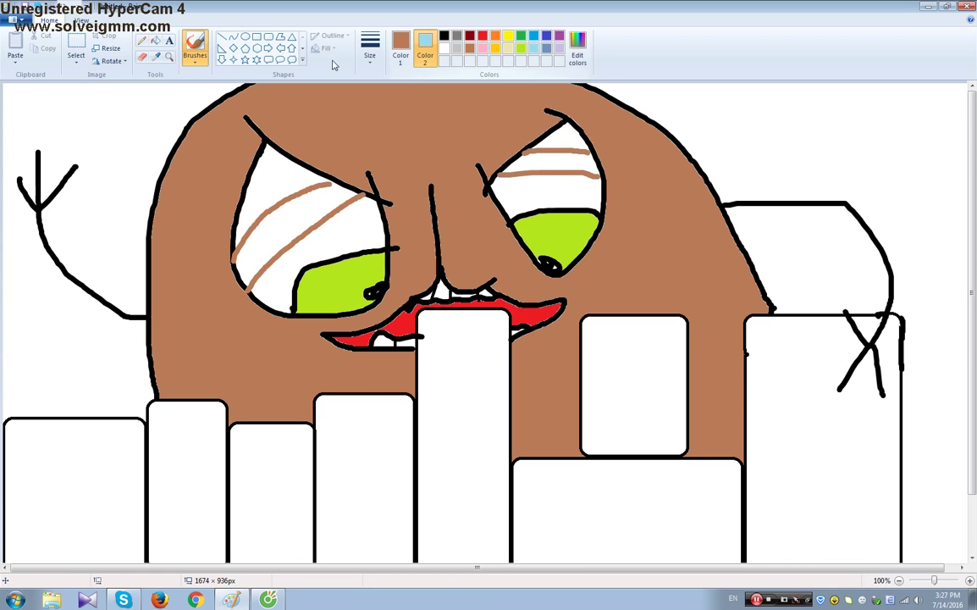
pyautogui.click(156, 40)
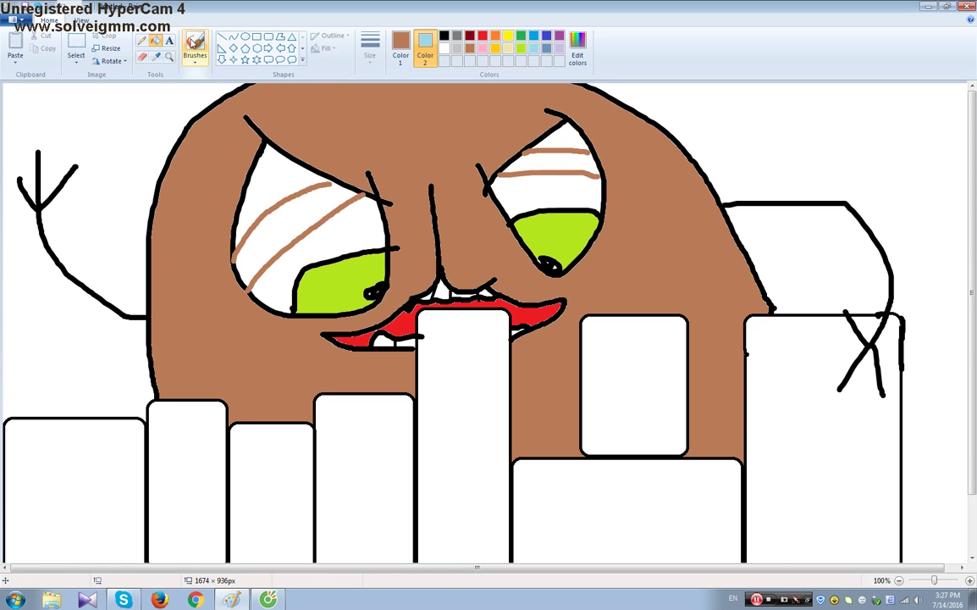
pyautogui.click(194, 42)
pyautogui.click(400, 47)
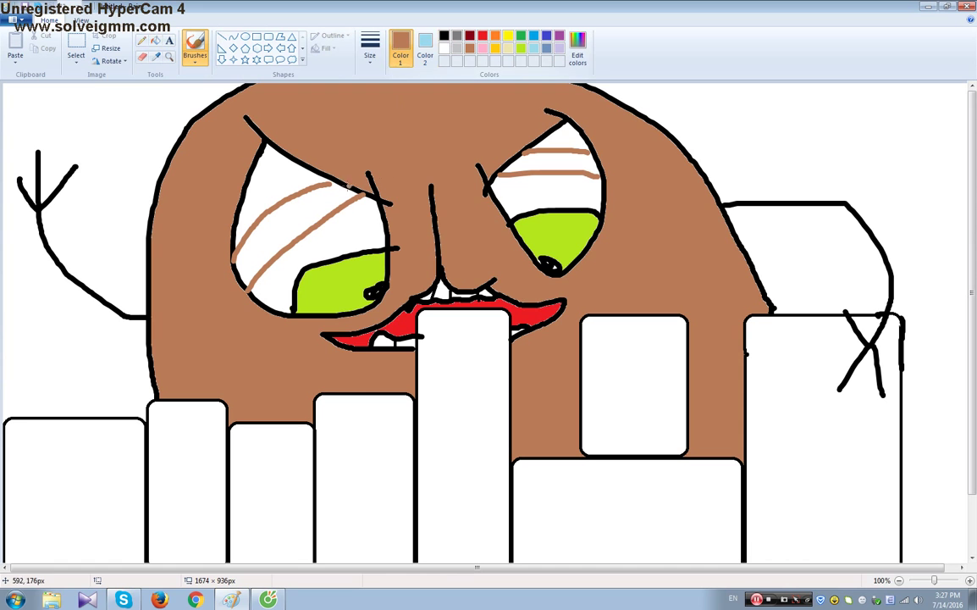
pyautogui.click(425, 46)
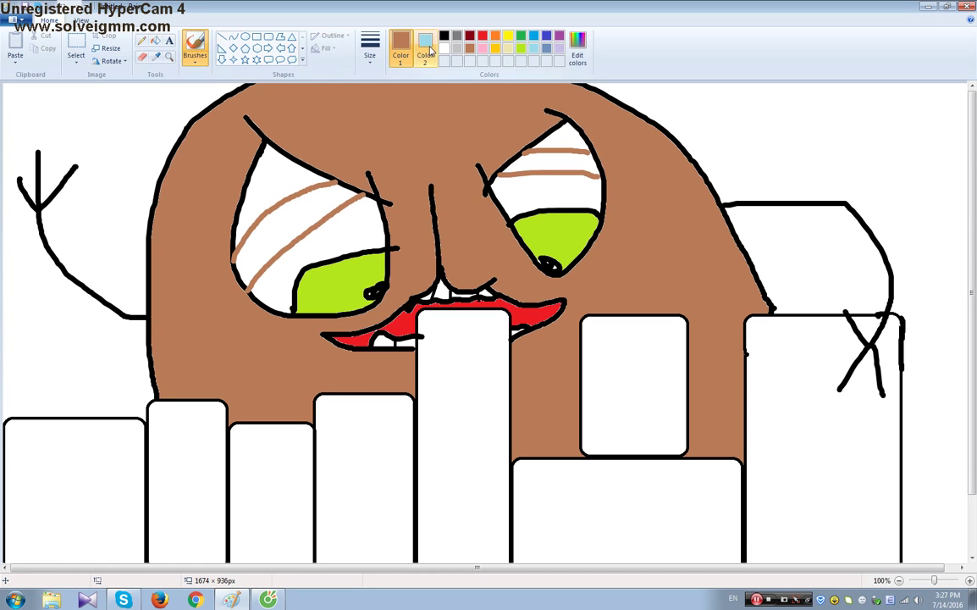
pyautogui.click(156, 40)
pyautogui.click(280, 163)
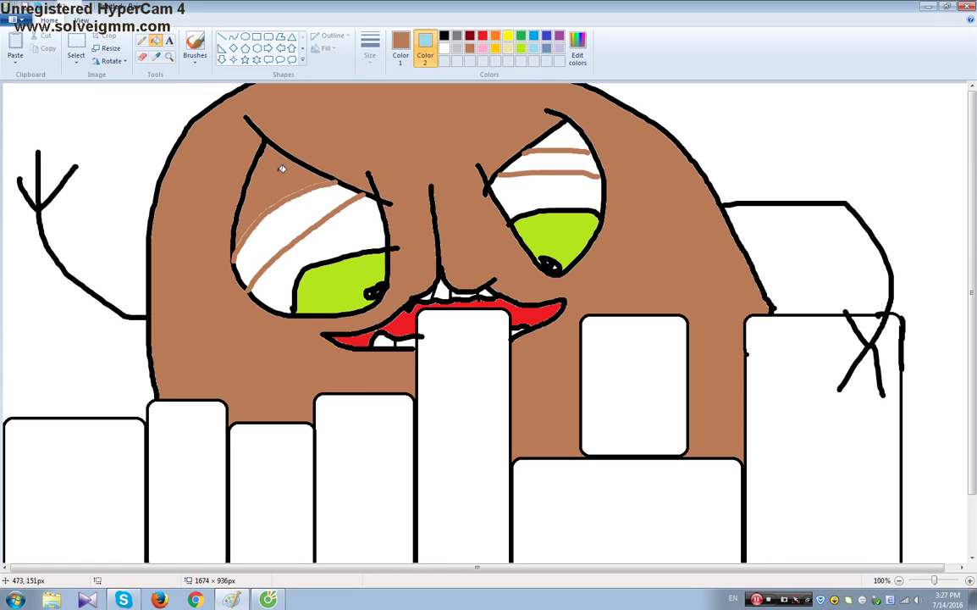
# Recolor the left eye's uppermost section blue and fill the band between its two lines with gold
pyautogui.click(443, 50)
pyautogui.click(534, 42)
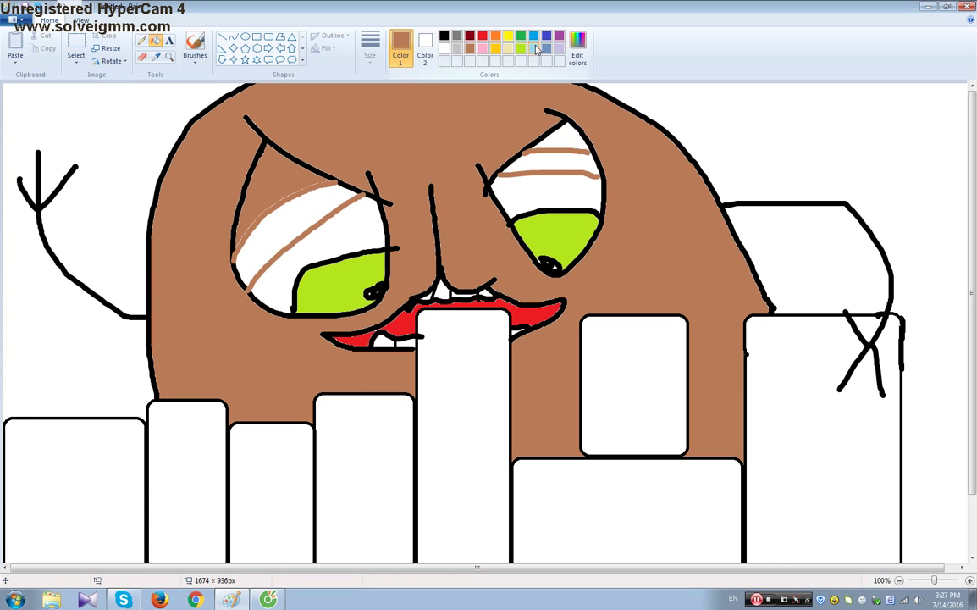
pyautogui.click(284, 180)
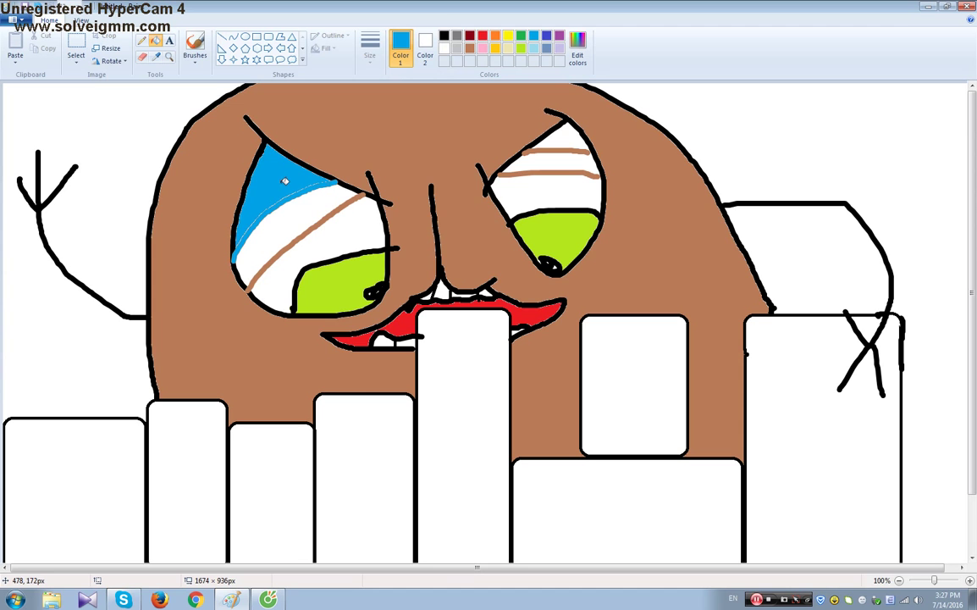
pyautogui.click(496, 48)
pyautogui.click(339, 199)
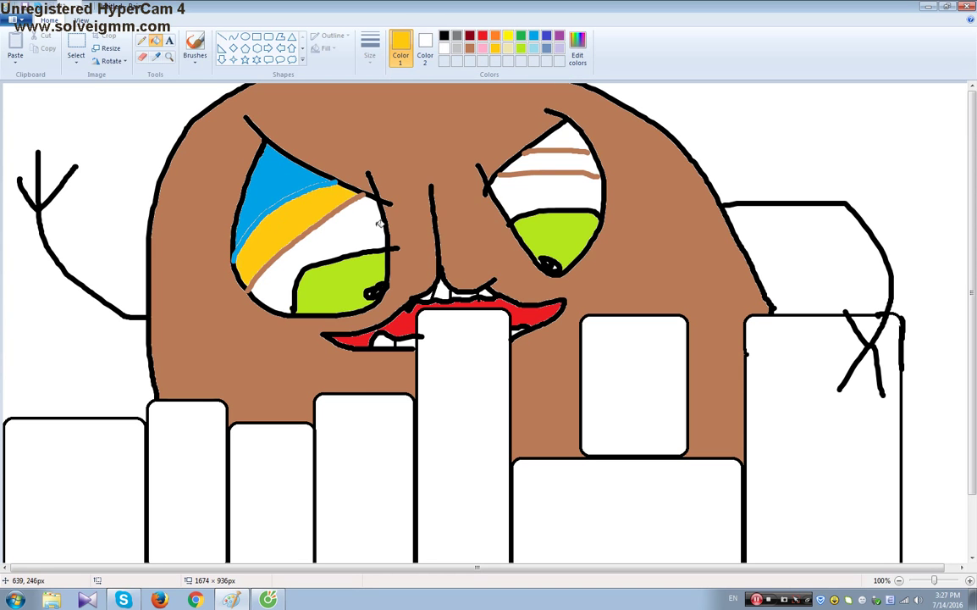
# Color the right eye's lower line purple, the band above it light turquoise and the uppermost section lime green
pyautogui.click(559, 35)
pyautogui.click(555, 174)
pyautogui.click(534, 48)
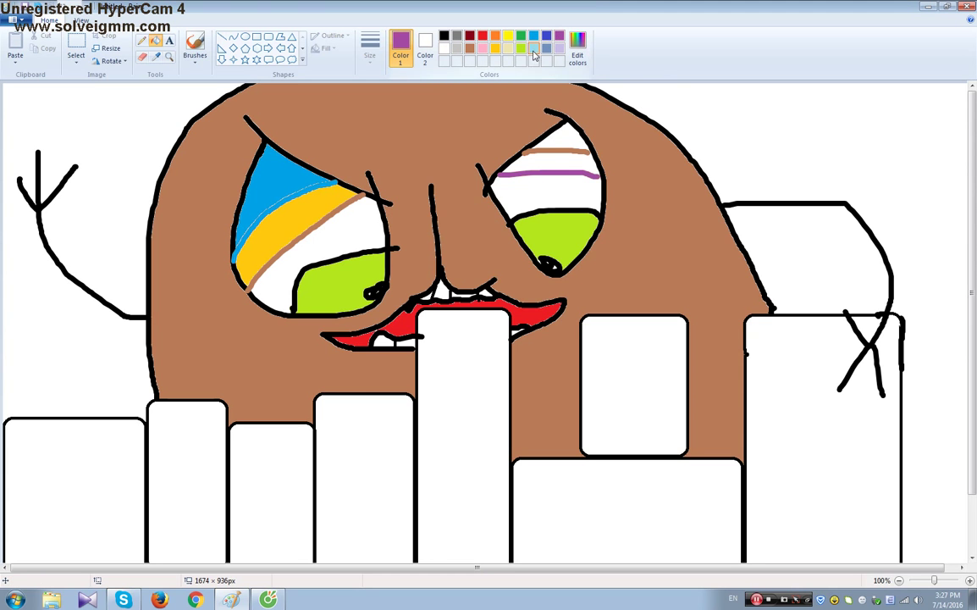
pyautogui.click(560, 161)
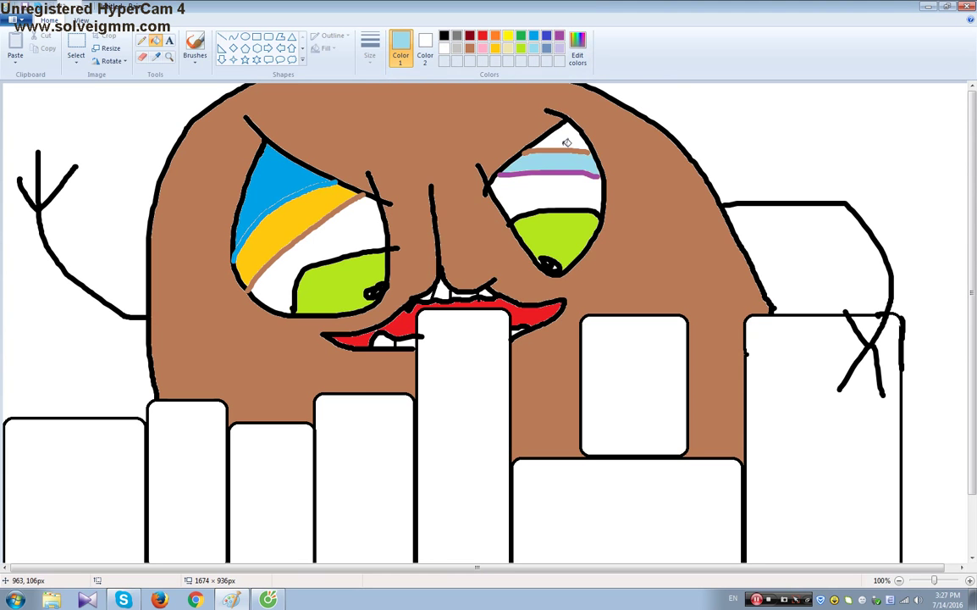
pyautogui.click(521, 49)
pyautogui.click(564, 133)
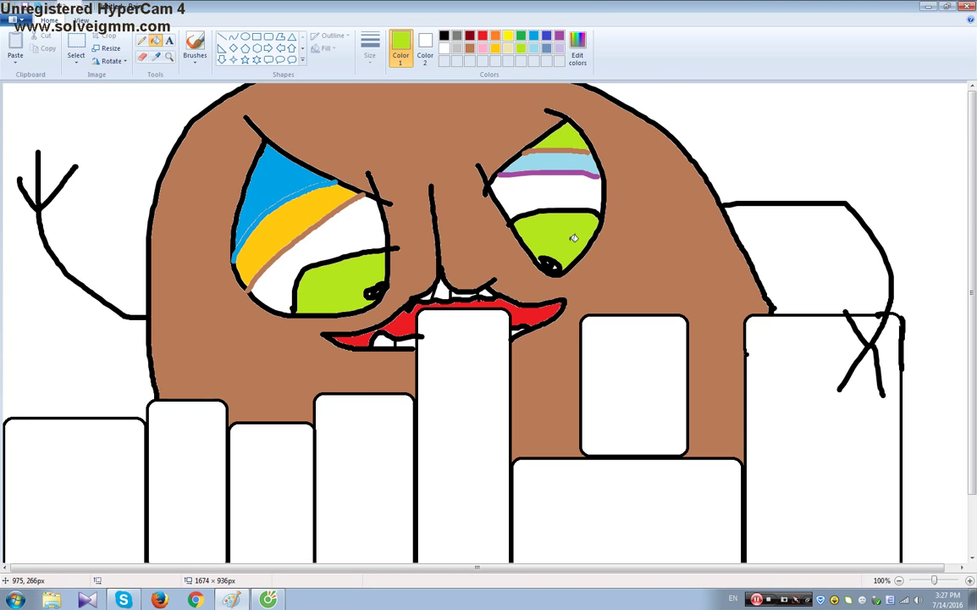
# Fill all eight building blocks with light gray
pyautogui.click(470, 49)
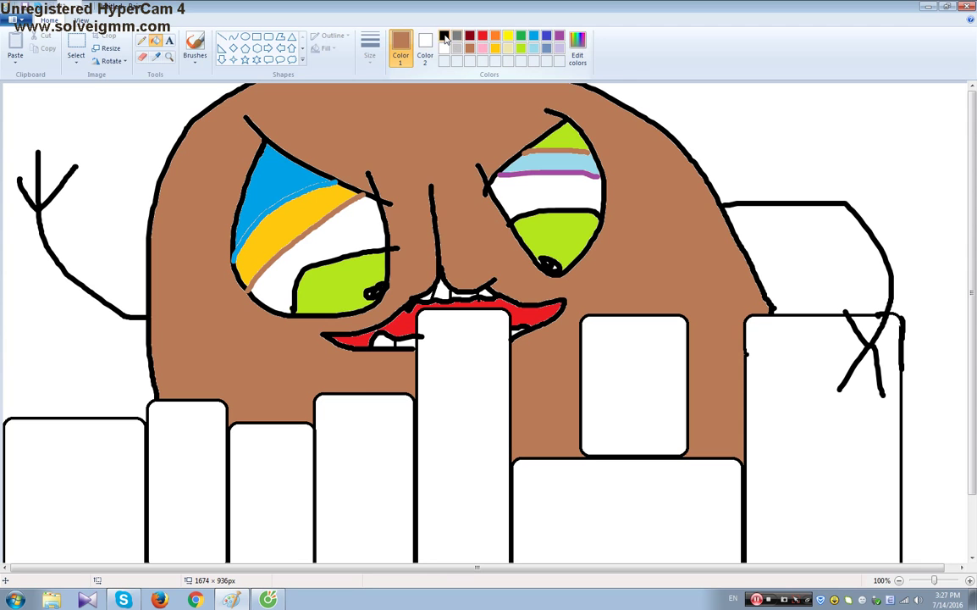
pyautogui.click(444, 36)
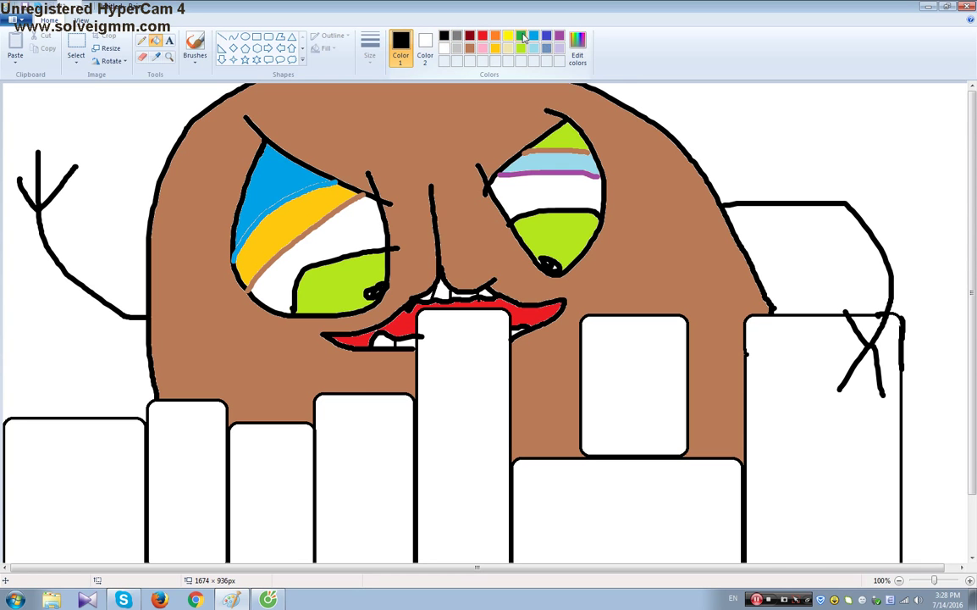
pyautogui.click(470, 36)
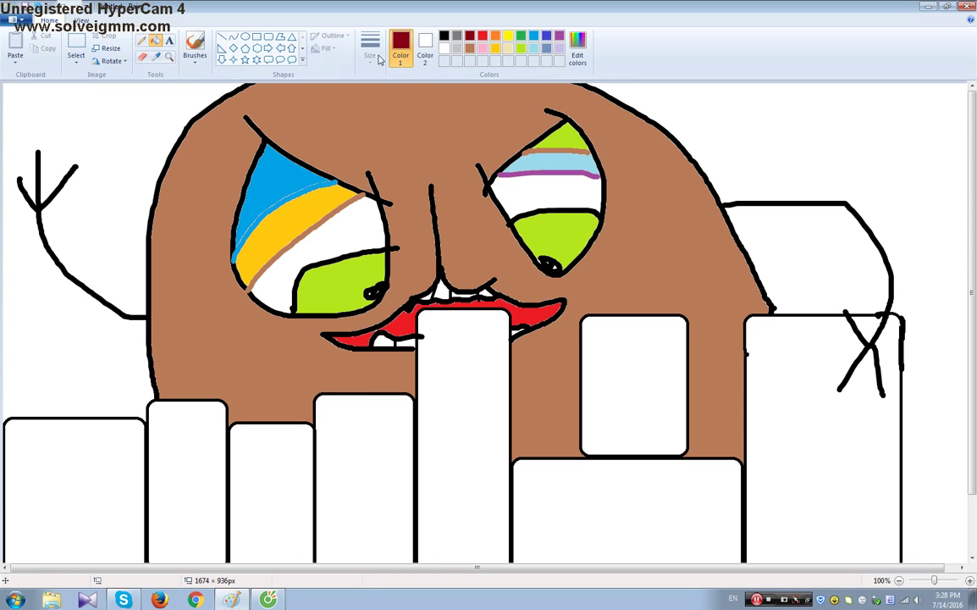
pyautogui.click(457, 48)
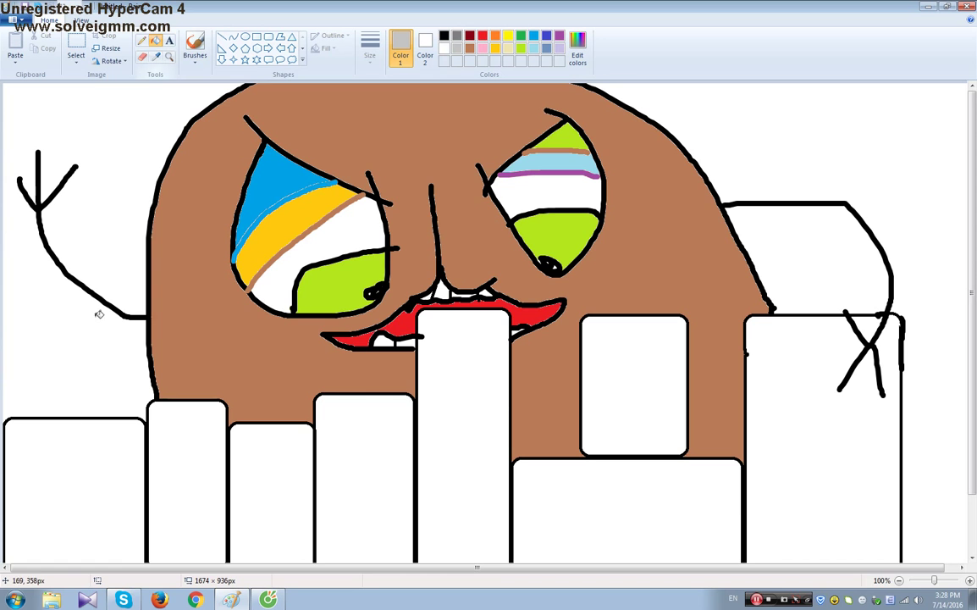
pyautogui.click(65, 426)
pyautogui.click(156, 424)
pyautogui.click(251, 416)
pyautogui.click(337, 408)
pyautogui.click(470, 404)
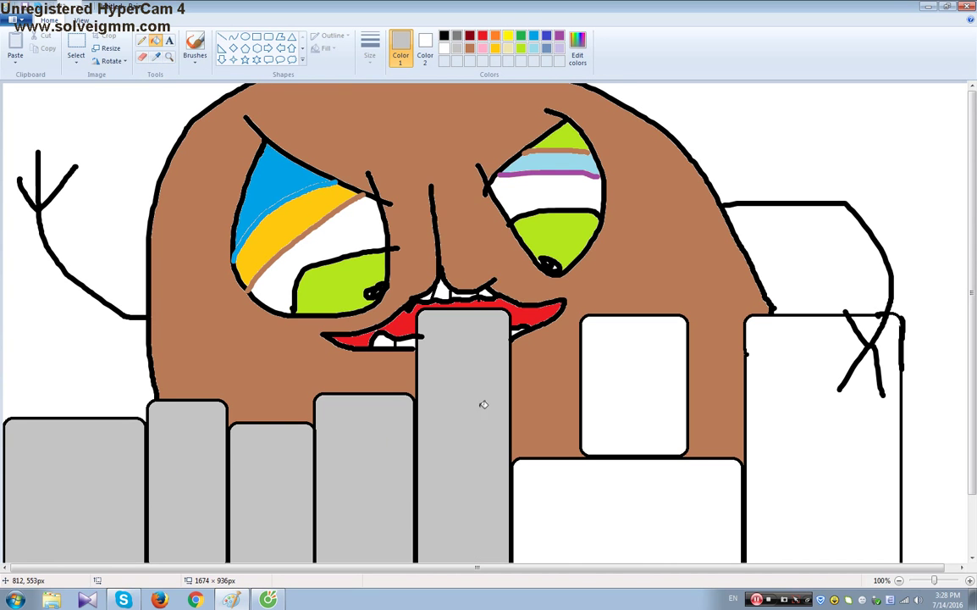
pyautogui.click(559, 483)
pyautogui.click(635, 385)
pyautogui.click(823, 416)
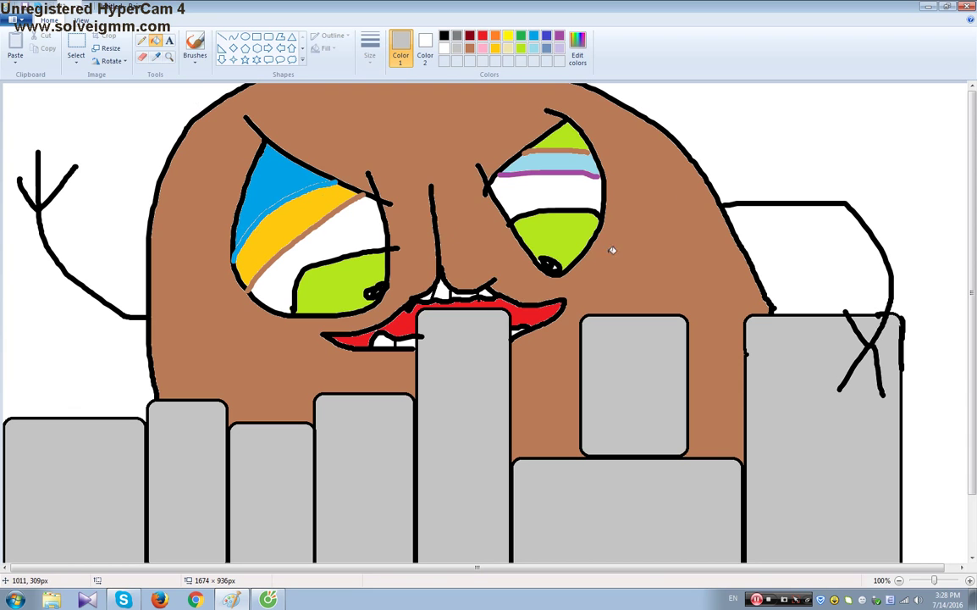
# Undo the gray trial arc and brush a sun's curved edge in black in the sky above the monster's raised right-hand arm
pyautogui.click(194, 44)
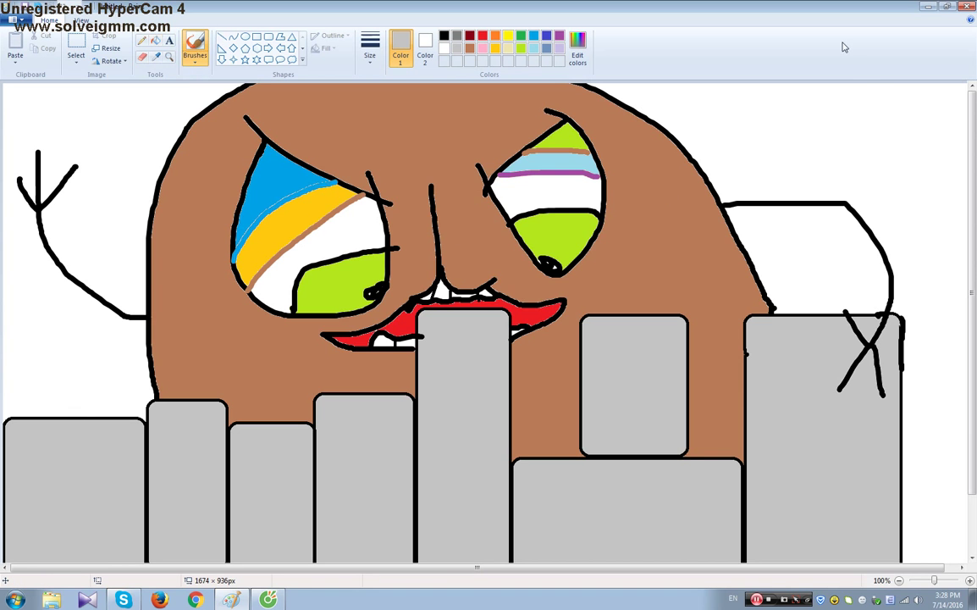
pyautogui.moveTo(864, 84)
pyautogui.mouseDown()
pyautogui.moveTo(893, 144)
pyautogui.moveTo(968, 171)
pyautogui.mouseUp()
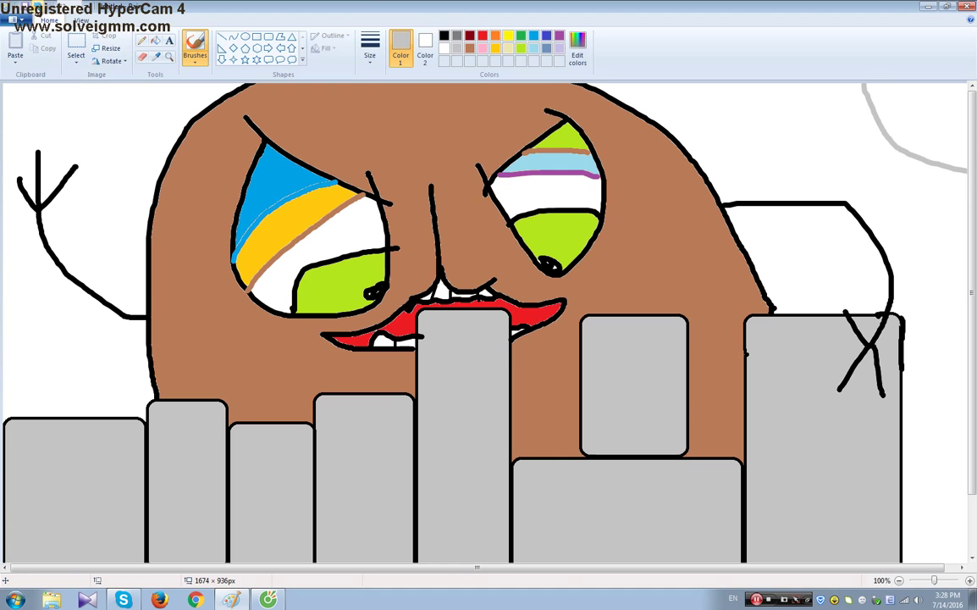
pyautogui.click(34, 7)
pyautogui.click(444, 35)
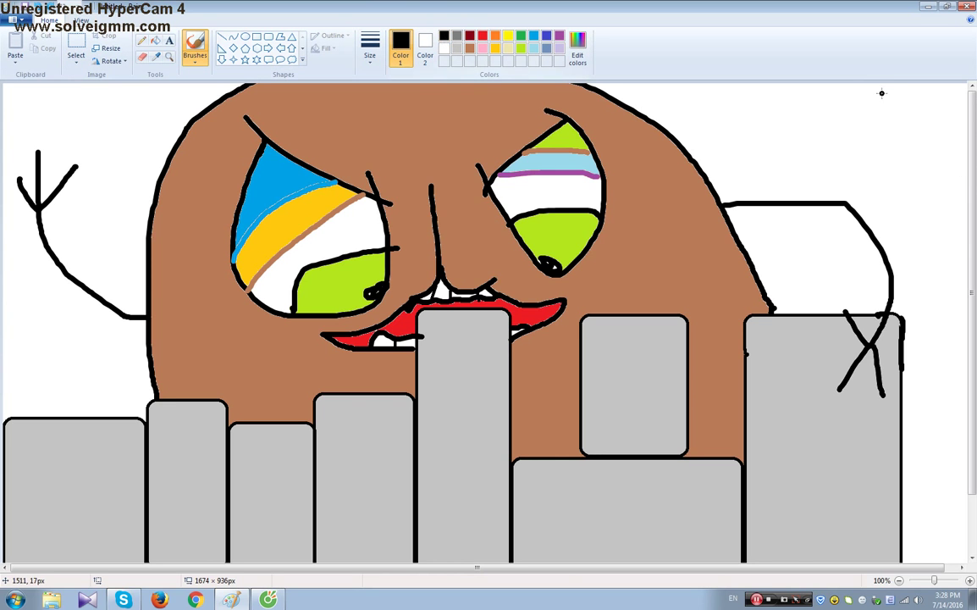
pyautogui.moveTo(882, 84); pyautogui.dragTo(968, 170)
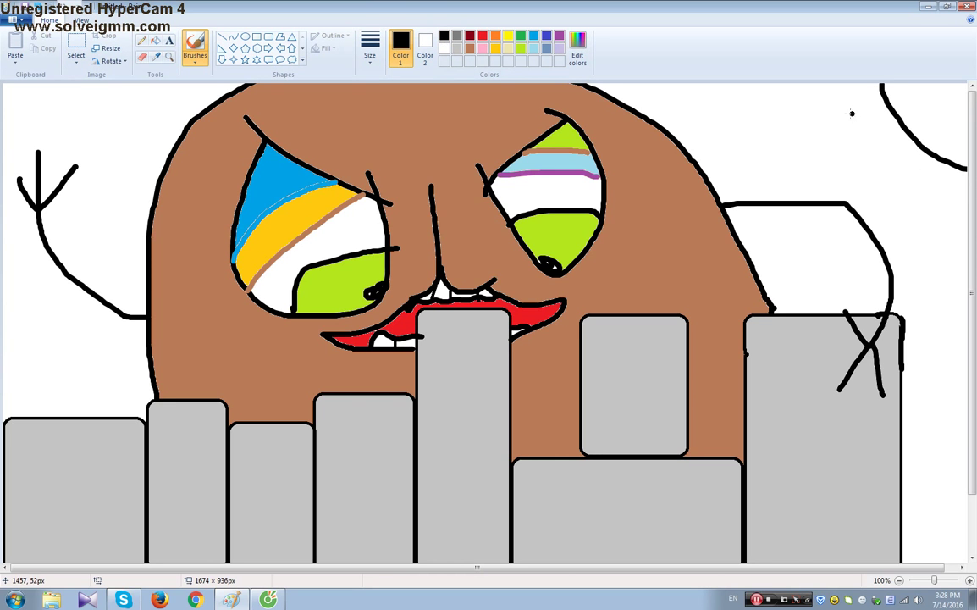
# Brush four short black rays around the sun's curved edge
pyautogui.moveTo(850, 113); pyautogui.dragTo(804, 144)
pyautogui.moveTo(881, 157); pyautogui.dragTo(851, 177)
pyautogui.moveTo(954, 194); pyautogui.dragTo(953, 218)
pyautogui.scroll(-1, 962, 199)
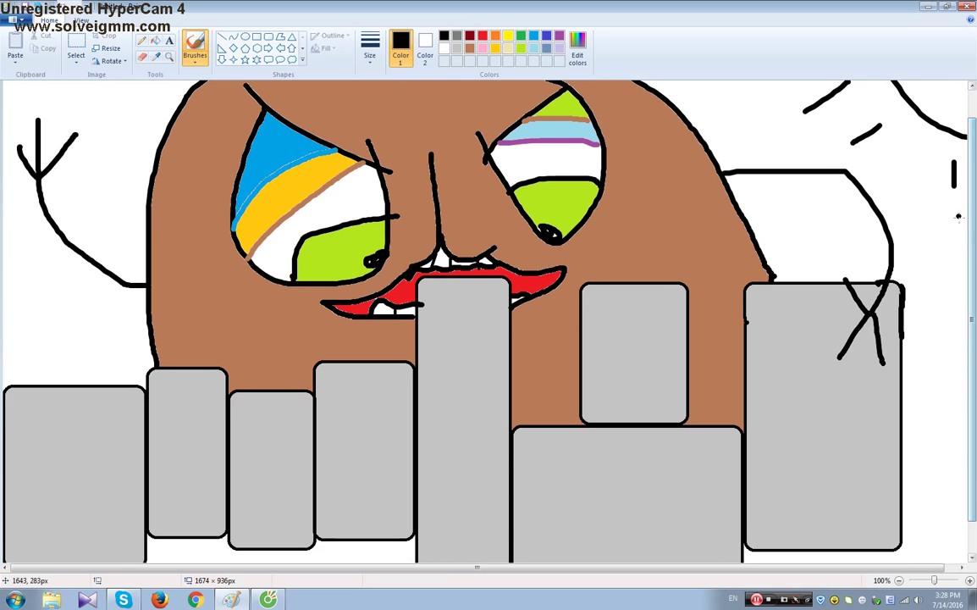
pyautogui.scroll(1, 962, 199)
pyautogui.moveTo(925, 181); pyautogui.dragTo(892, 227)
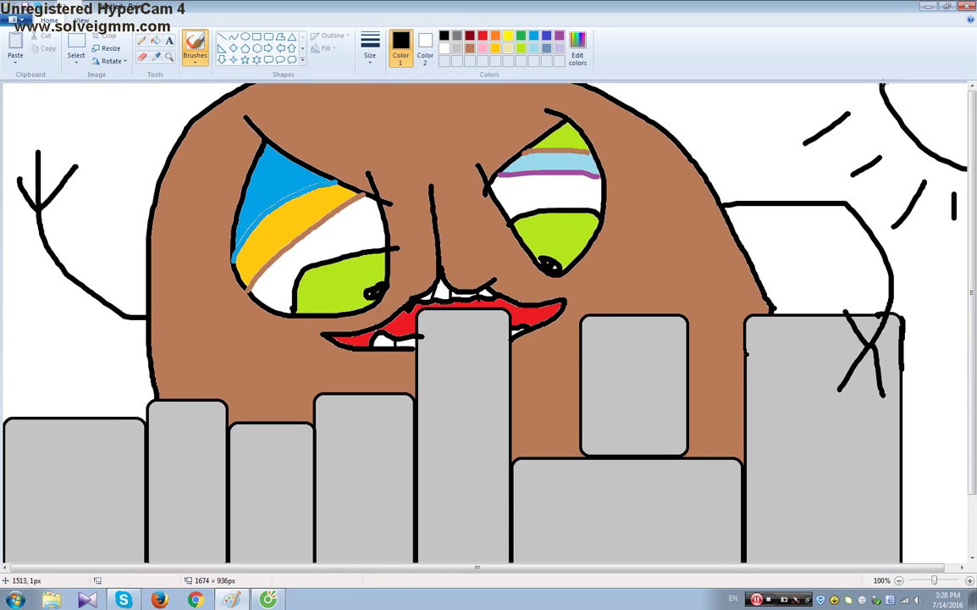
# Close the sun's outline with a black line along its upper edge and fill it with gold
pyautogui.moveTo(883, 85); pyautogui.dragTo(968, 86)
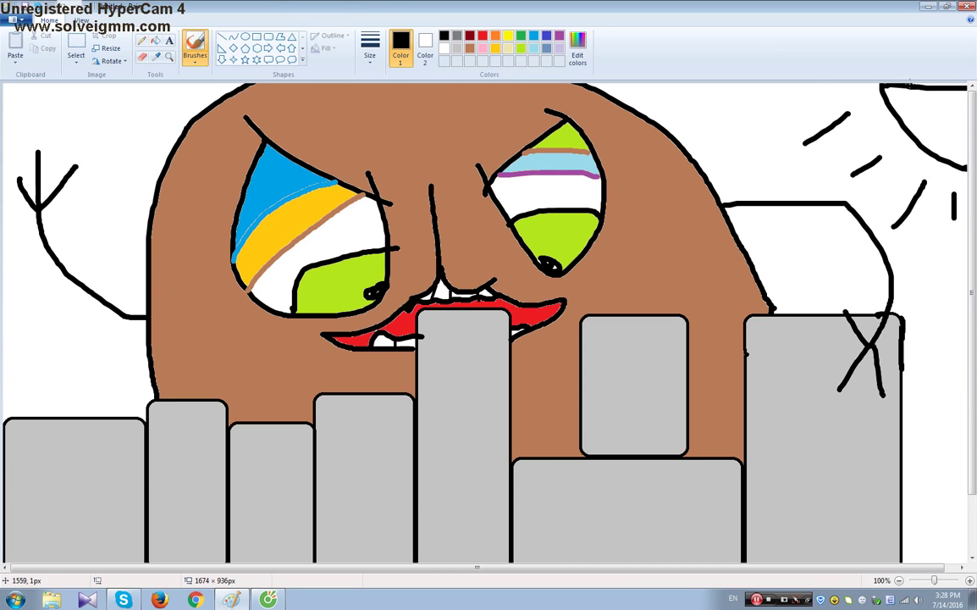
pyautogui.click(156, 40)
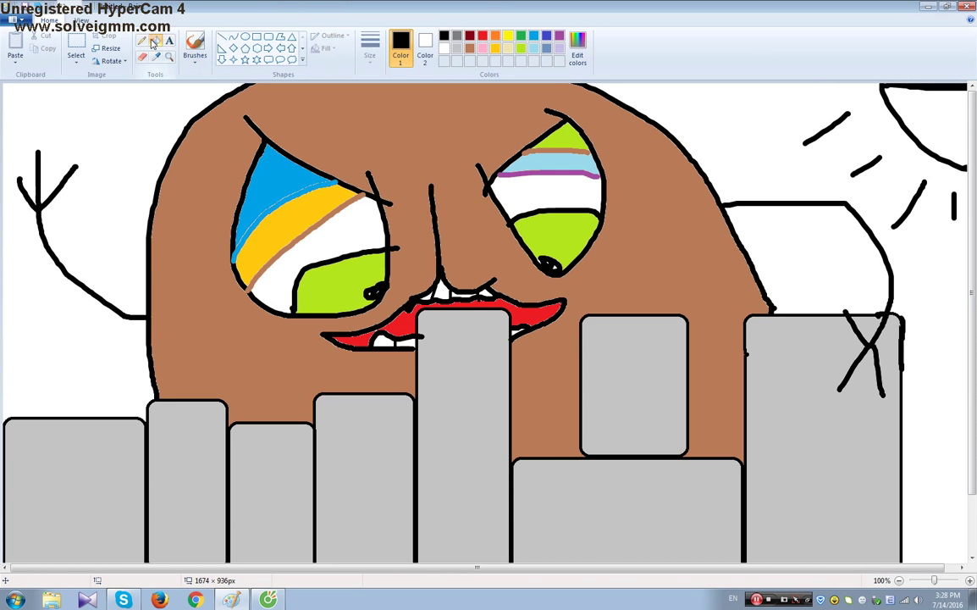
pyautogui.click(496, 48)
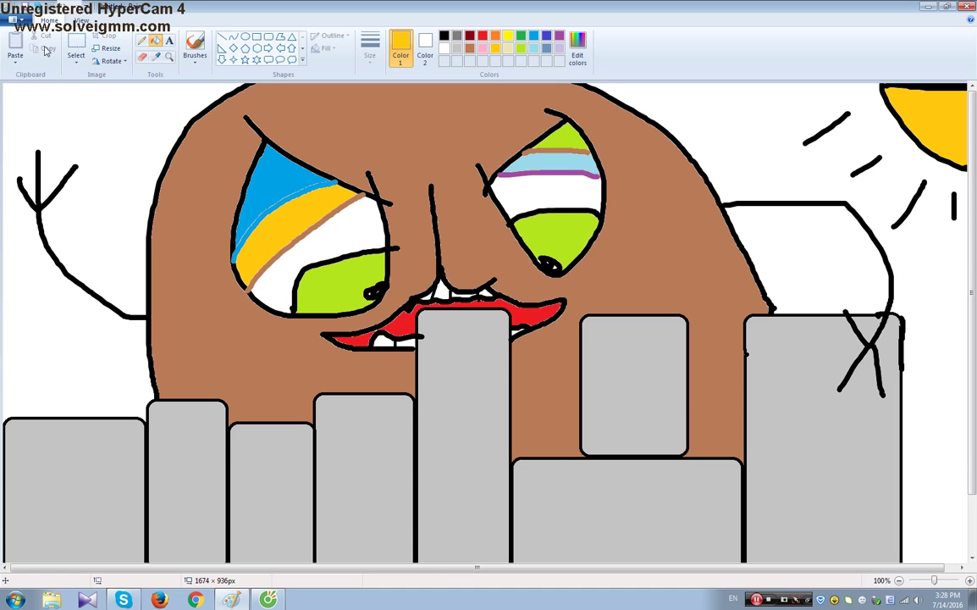
# Start a blank picture without saving the changes to the monster drawing
pyautogui.hotkey('alt', 'F4')
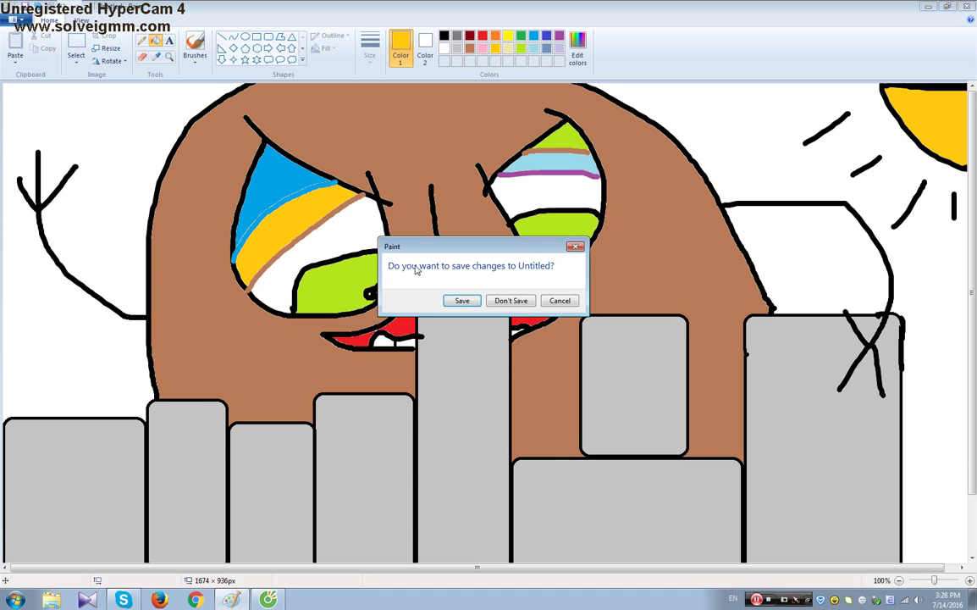
pyautogui.click(510, 301)
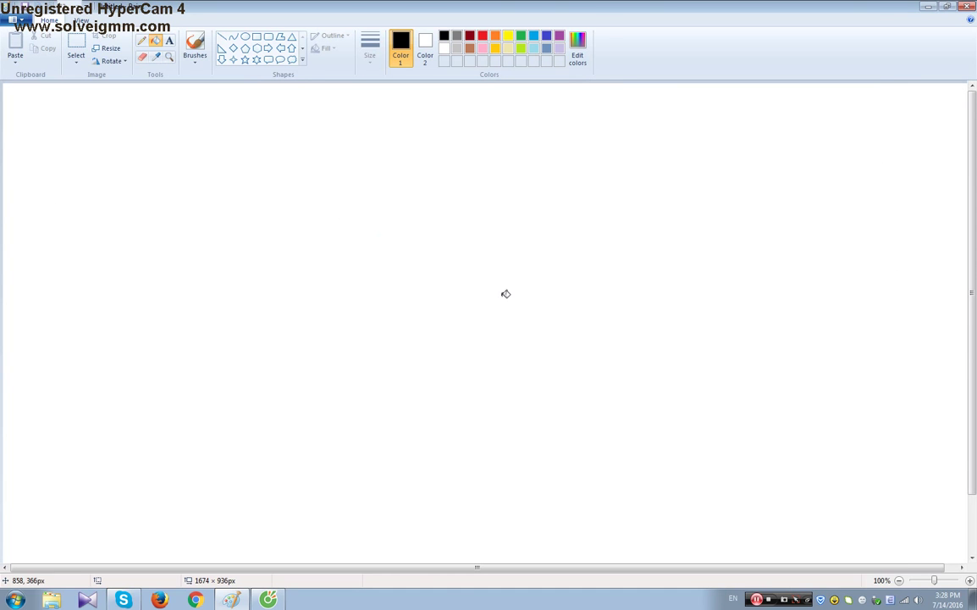
# Handwrite "THATS IT" in black on two lines with the brush
pyautogui.click(201, 44)
pyautogui.moveTo(197, 158)
pyautogui.mouseDown()
pyautogui.moveTo(197, 177)
pyautogui.moveTo(215, 153)
pyautogui.moveTo(227, 174)
pyautogui.moveTo(257, 173)
pyautogui.moveTo(261, 161)
pyautogui.moveTo(304, 181)
pyautogui.moveTo(301, 168)
pyautogui.moveTo(330, 175)
pyautogui.moveTo(335, 154)
pyautogui.moveTo(356, 163)
pyautogui.moveTo(343, 182)
pyautogui.mouseUp()
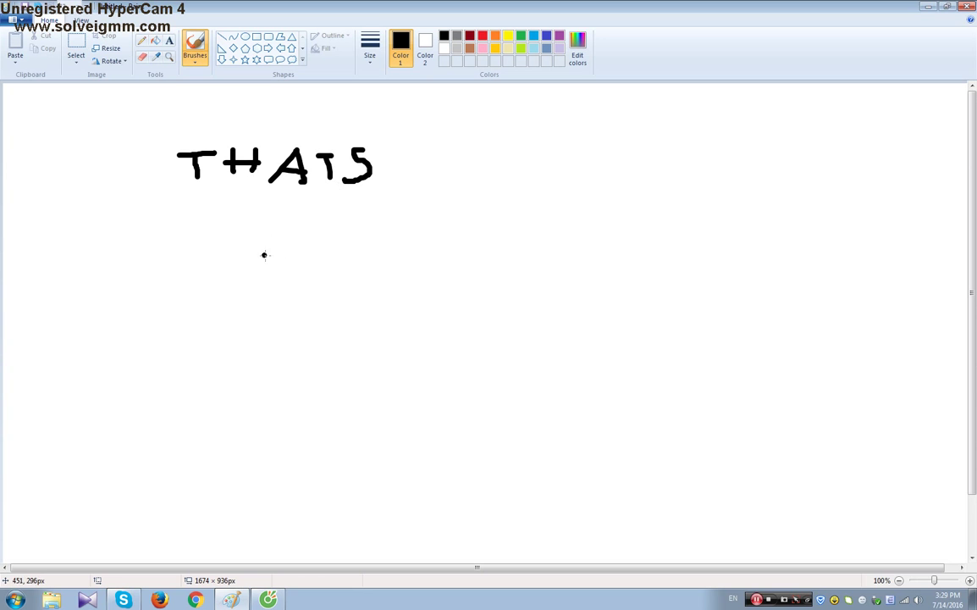
pyautogui.moveTo(285, 249); pyautogui.dragTo(297, 284)
pyautogui.moveTo(309, 247)
pyautogui.mouseDown()
pyautogui.moveTo(319, 280)
pyautogui.moveTo(321, 245)
pyautogui.mouseUp()
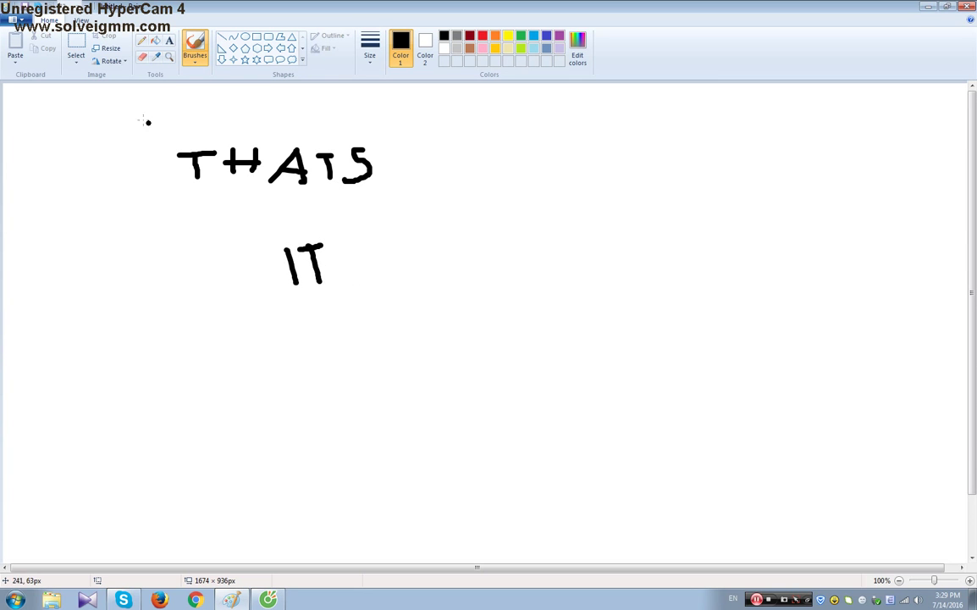
# Select the handwritten "THATS IT" and delete it from the canvas
pyautogui.click(76, 46)
pyautogui.moveTo(118, 140)
pyautogui.mouseDown()
pyautogui.moveTo(403, 321)
pyautogui.moveTo(432, 290)
pyautogui.moveTo(382, 300)
pyautogui.moveTo(393, 296)
pyautogui.mouseUp()
pyautogui.press('Delete')
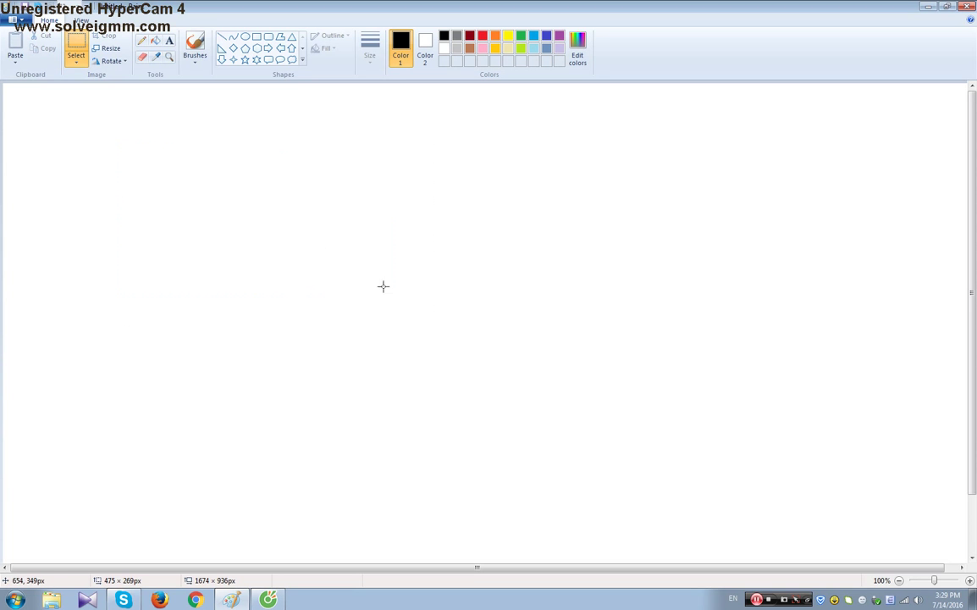
pyautogui.moveTo(291, 144); pyautogui.dragTo(300, 231)
pyautogui.click(193, 107)
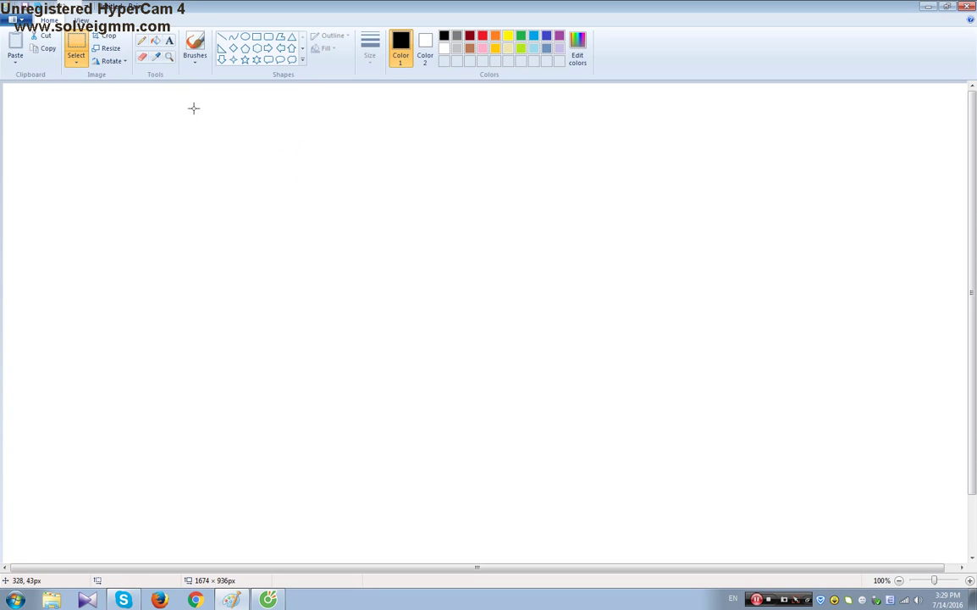
# Handwrite "BYE" in large black brush letters on the blank canvas
pyautogui.click(201, 44)
pyautogui.moveTo(242, 159)
pyautogui.mouseDown()
pyautogui.moveTo(273, 184)
pyautogui.moveTo(252, 200)
pyautogui.moveTo(242, 239)
pyautogui.mouseUp()
pyautogui.moveTo(294, 158); pyautogui.dragTo(335, 204)
pyautogui.moveTo(348, 163)
pyautogui.mouseDown()
pyautogui.moveTo(315, 241)
pyautogui.moveTo(364, 217)
pyautogui.moveTo(397, 157)
pyautogui.moveTo(393, 187)
pyautogui.mouseUp()
pyautogui.moveTo(350, 218); pyautogui.dragTo(390, 217)
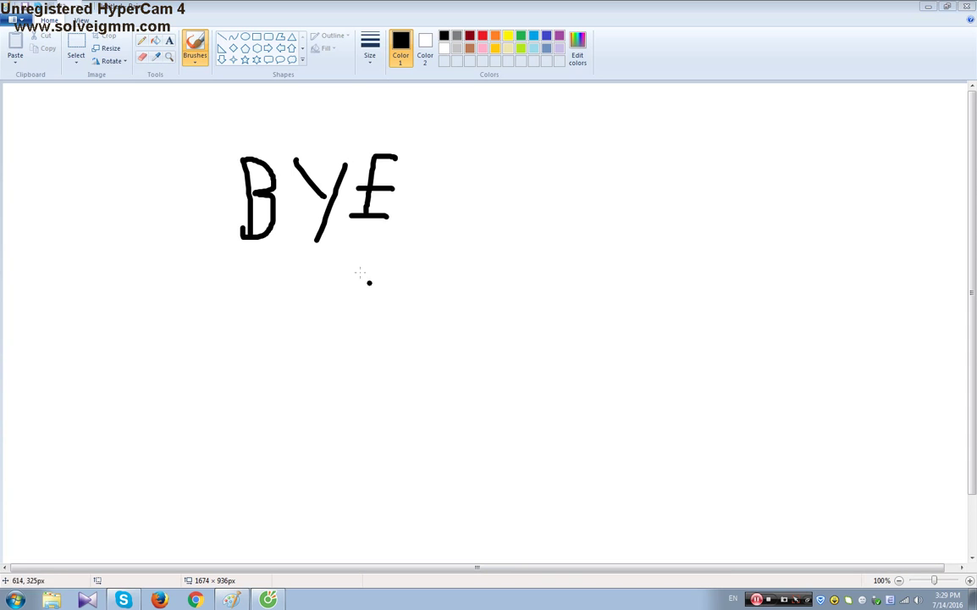
# Select the area around the handwritten "BYE" and delete it
pyautogui.moveTo(173, 137); pyautogui.dragTo(413, 276)
pyautogui.click(75, 41)
pyautogui.moveTo(85, 113)
pyautogui.mouseDown()
pyautogui.moveTo(393, 222)
pyautogui.moveTo(526, 311)
pyautogui.mouseUp()
pyautogui.press('Delete')
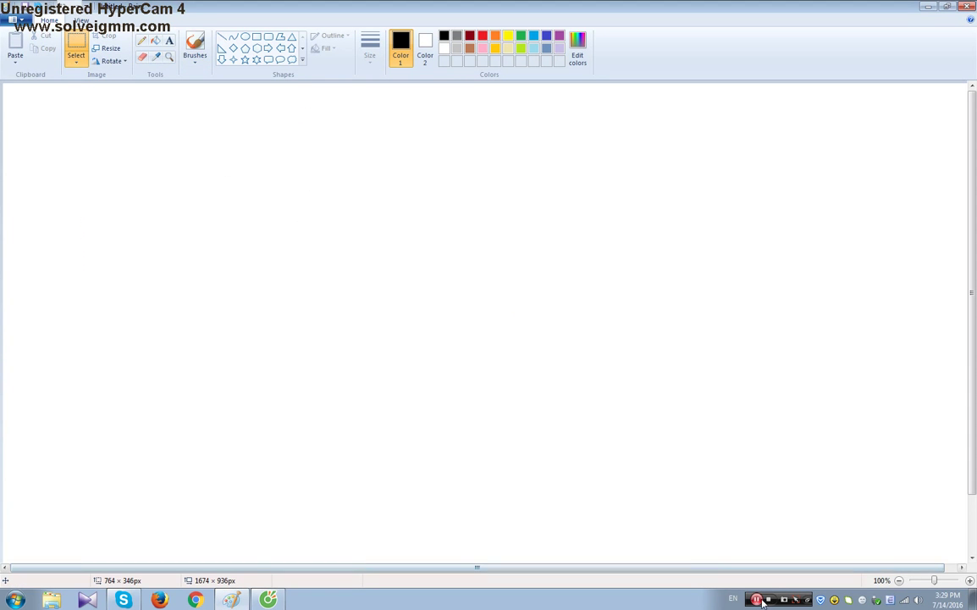